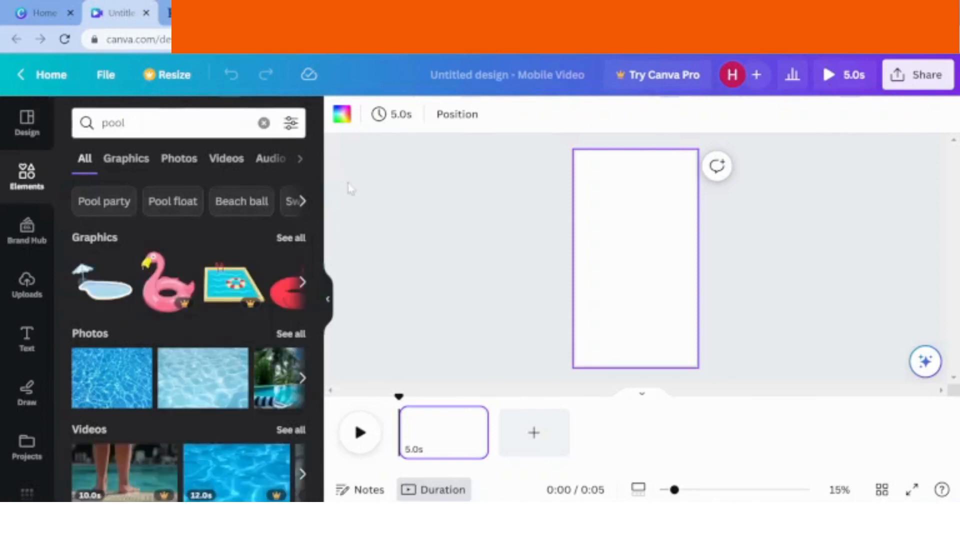
# Add the blue pool water photo from the pool results to the page and move it to the page's lower part
pyautogui.click(292, 239)
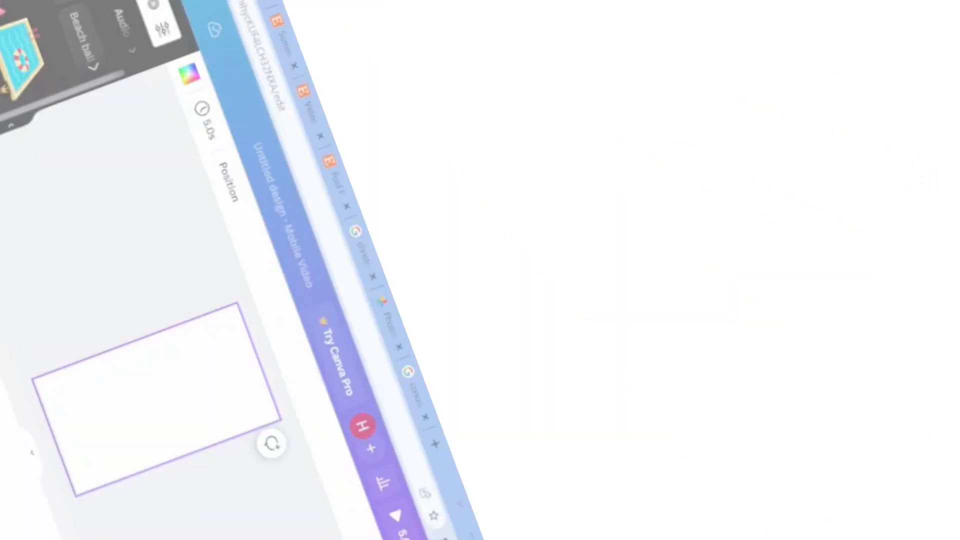
pyautogui.click(179, 159)
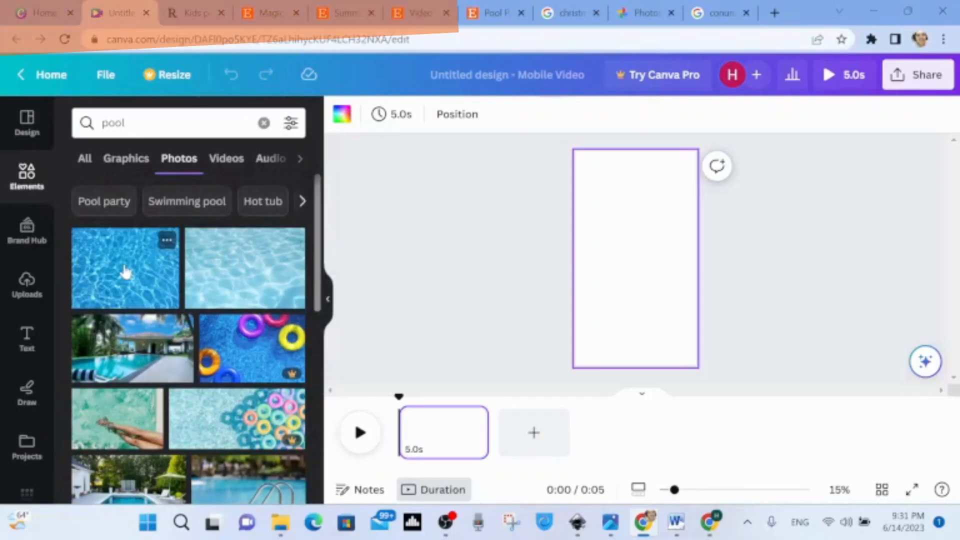
pyautogui.click(125, 272)
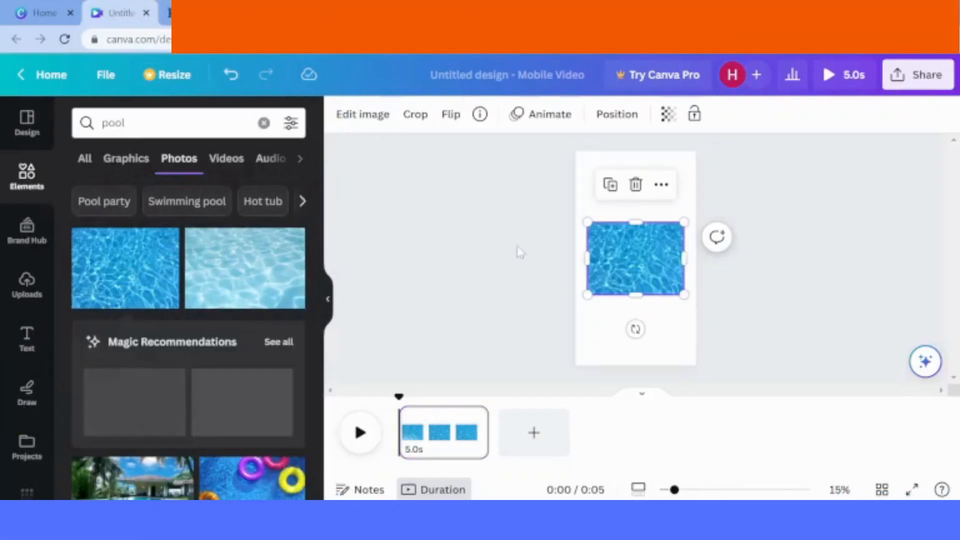
pyautogui.moveTo(633, 248); pyautogui.dragTo(633, 314)
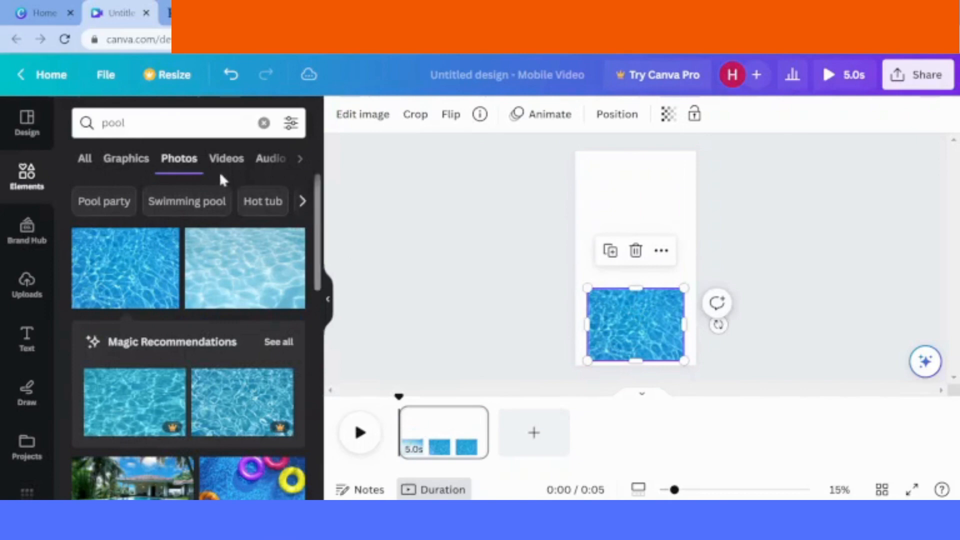
# Find the vertical 15-second blue pool water video among the pool results and add it to the page
pyautogui.click(227, 159)
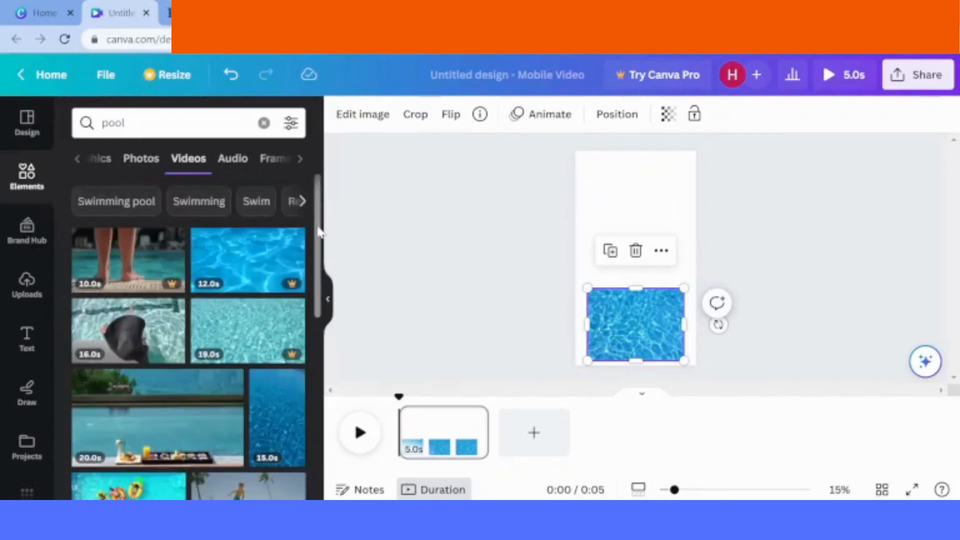
pyautogui.moveTo(319, 232); pyautogui.dragTo(311, 276)
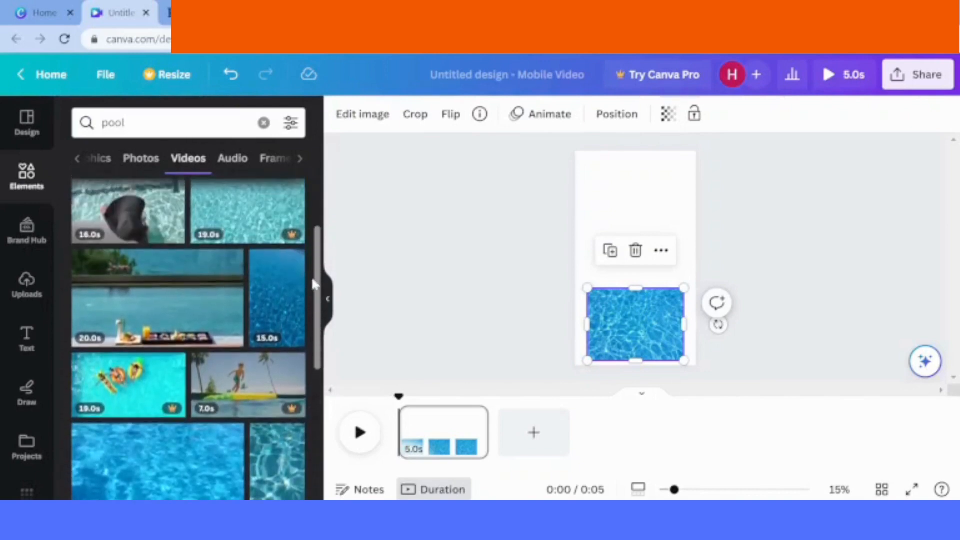
pyautogui.click(278, 295)
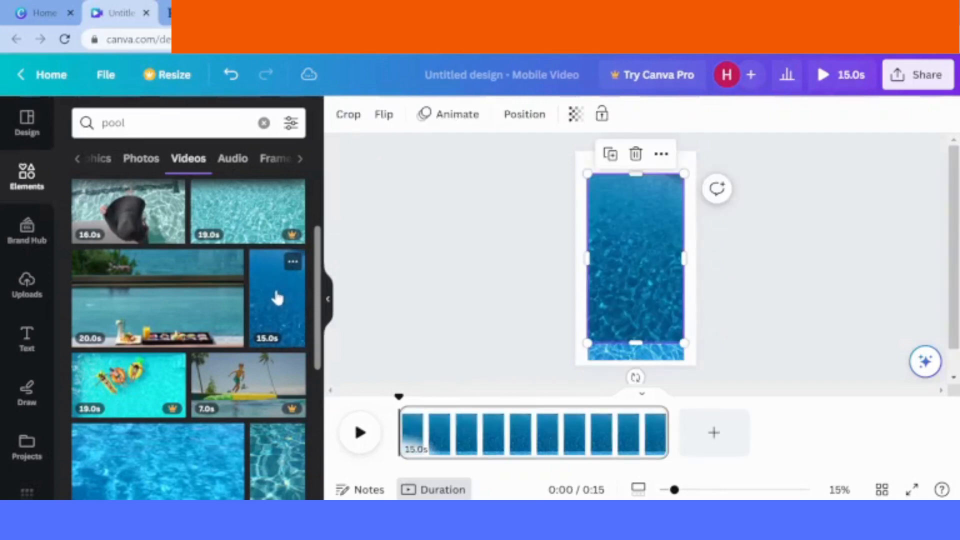
# Try to enlarge the pool water video to cover the entire page
pyautogui.moveTo(684, 173); pyautogui.dragTo(696, 150)
pyautogui.moveTo(576, 152); pyautogui.dragTo(574, 147)
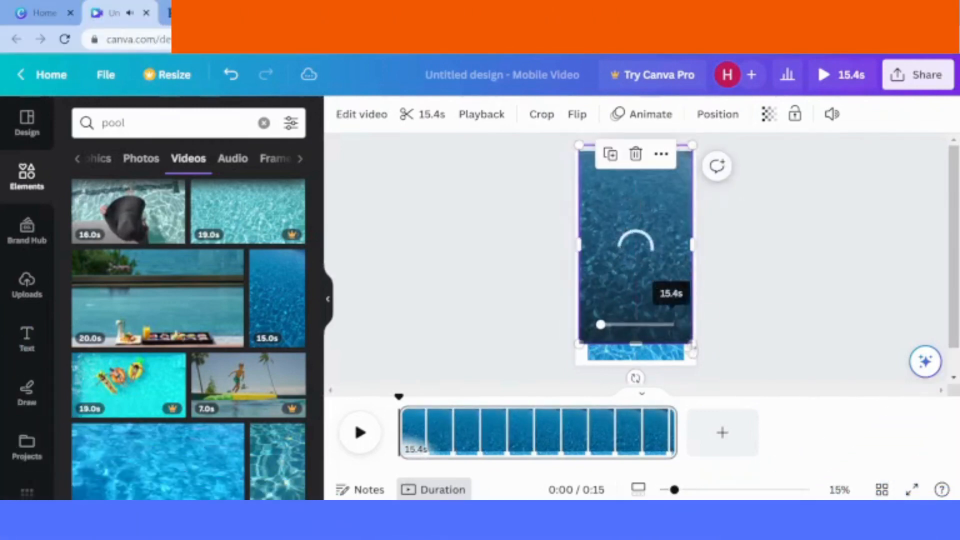
pyautogui.moveTo(693, 346); pyautogui.dragTo(702, 360)
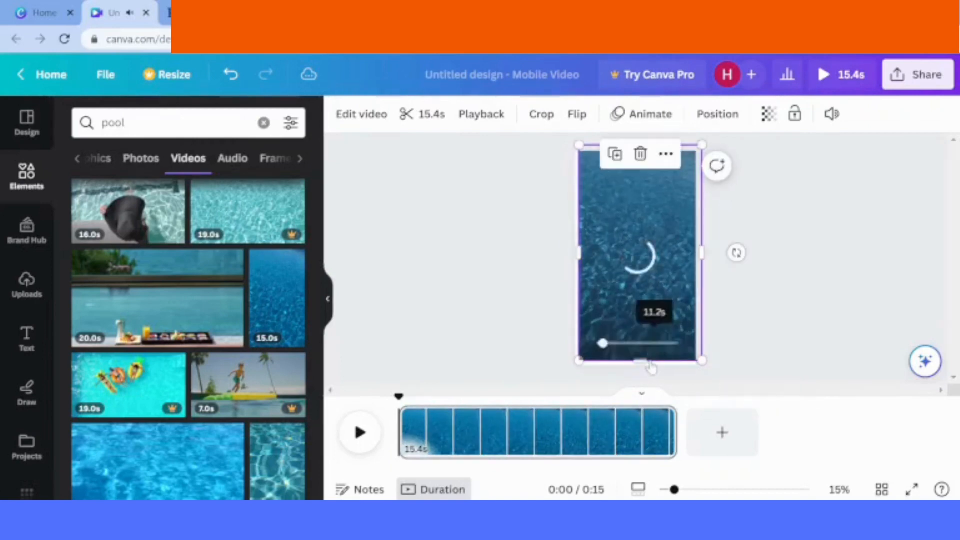
pyautogui.moveTo(577, 359); pyautogui.dragTo(572, 373)
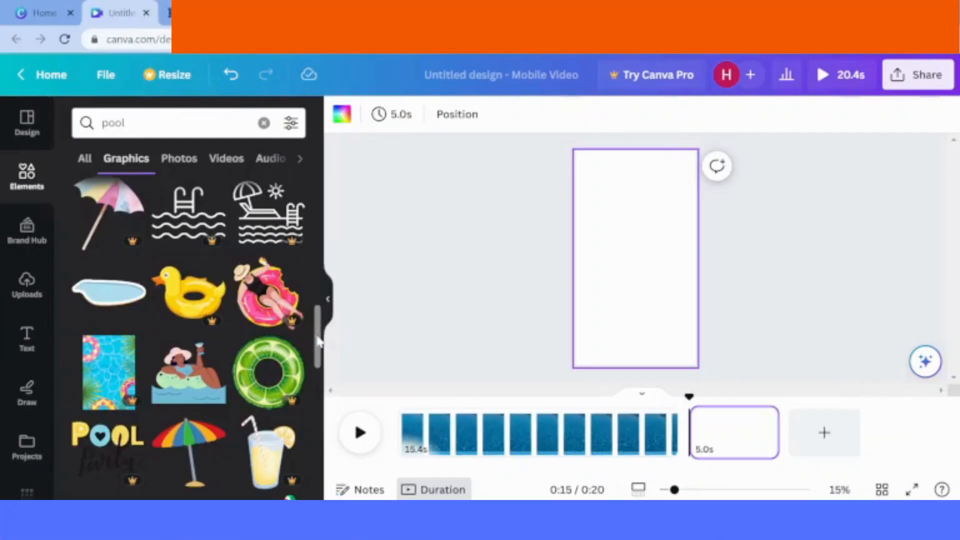
# Look through the pool graphics, and open the uploaded images
pyautogui.moveTo(318, 342); pyautogui.dragTo(330, 164)
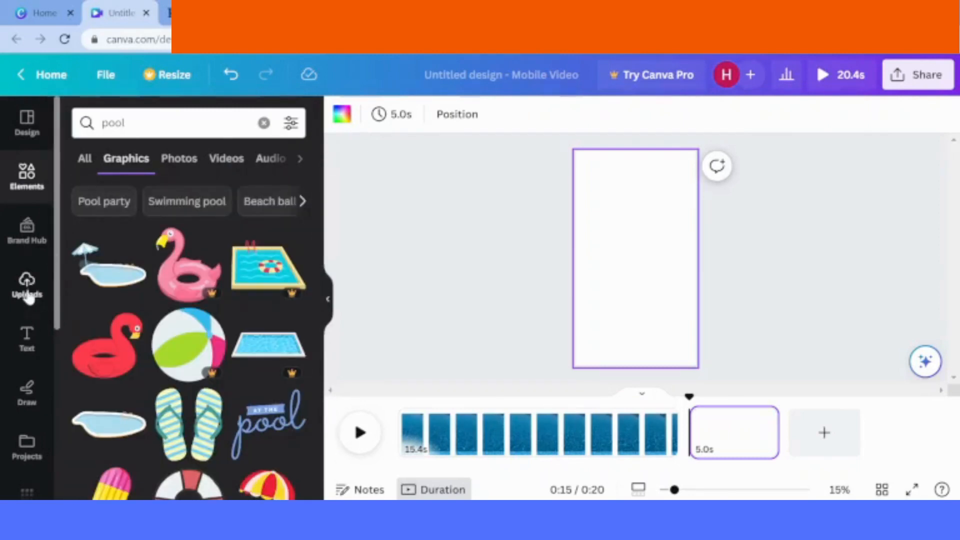
pyautogui.click(27, 288)
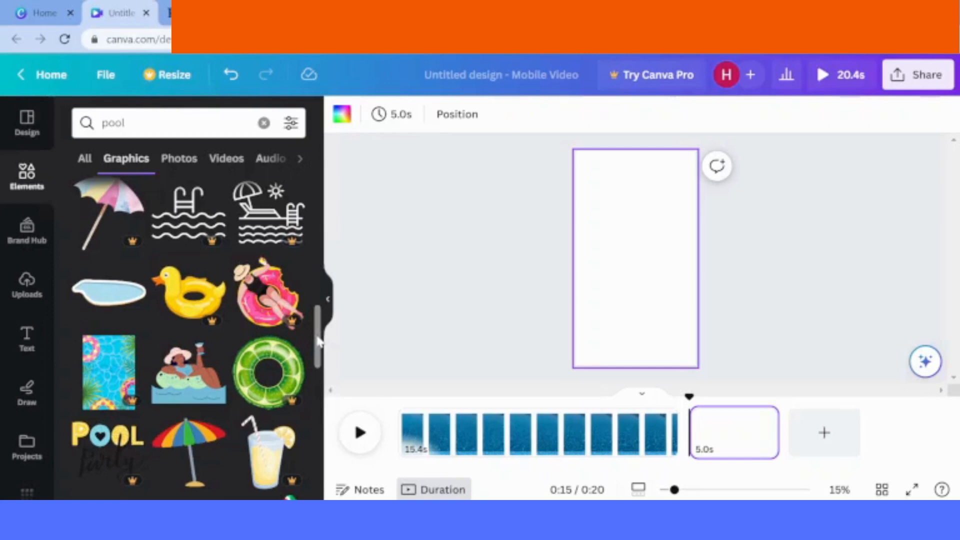
pyautogui.moveTo(318, 342); pyautogui.dragTo(322, 206)
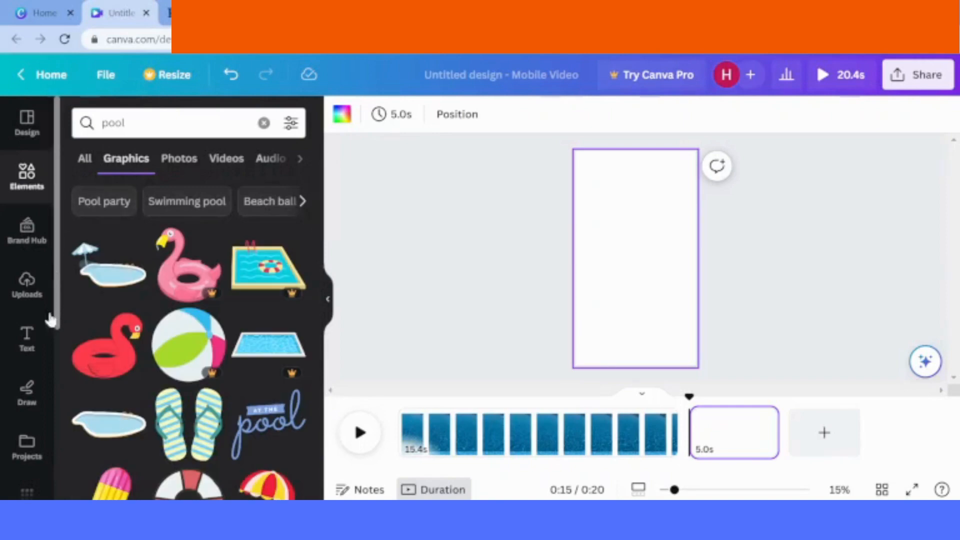
pyautogui.click(27, 285)
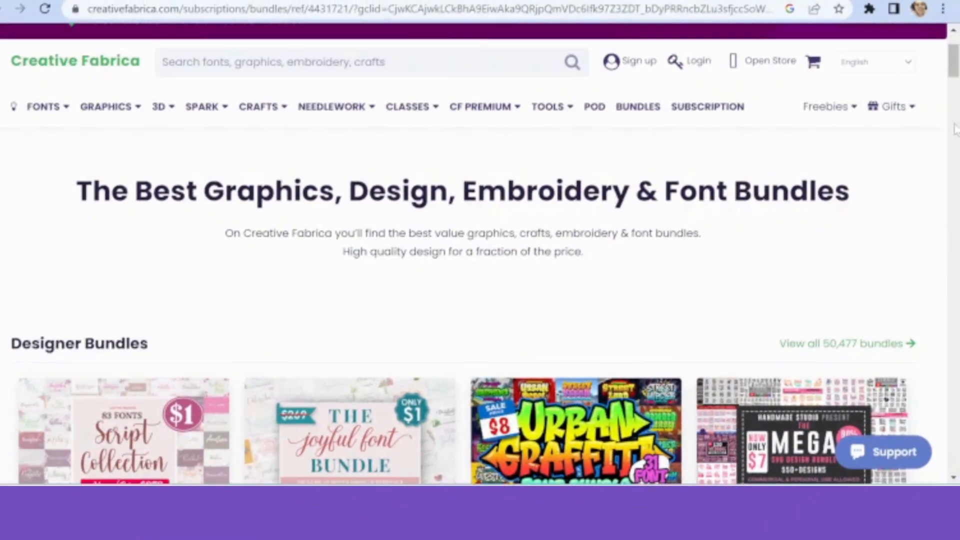
# Look through the bundles on Creative Fabrica, and add the uploaded yellow duck to the blank second page of the Canva design
pyautogui.moveTo(955, 65); pyautogui.dragTo(959, 153)
pyautogui.moveTo(955, 62); pyautogui.dragTo(955, 122)
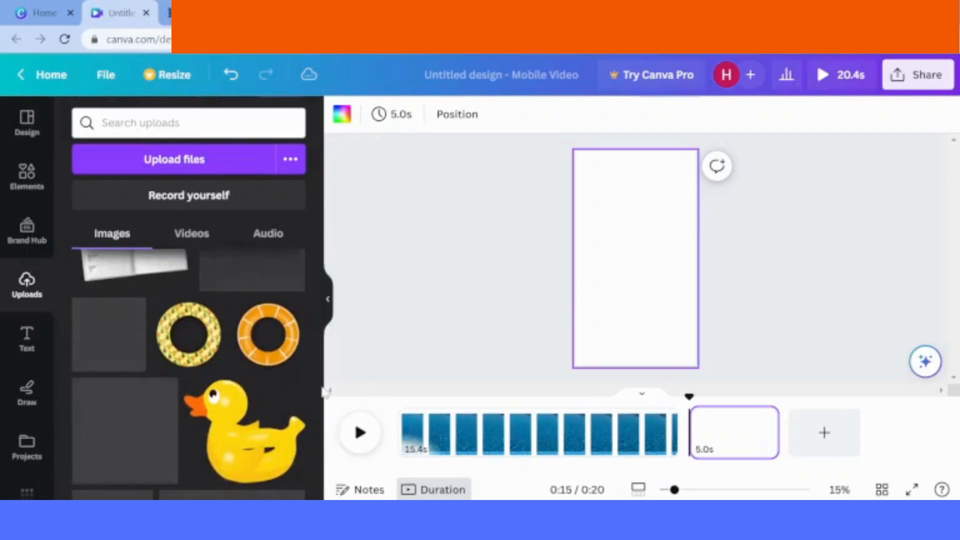
pyautogui.click(240, 449)
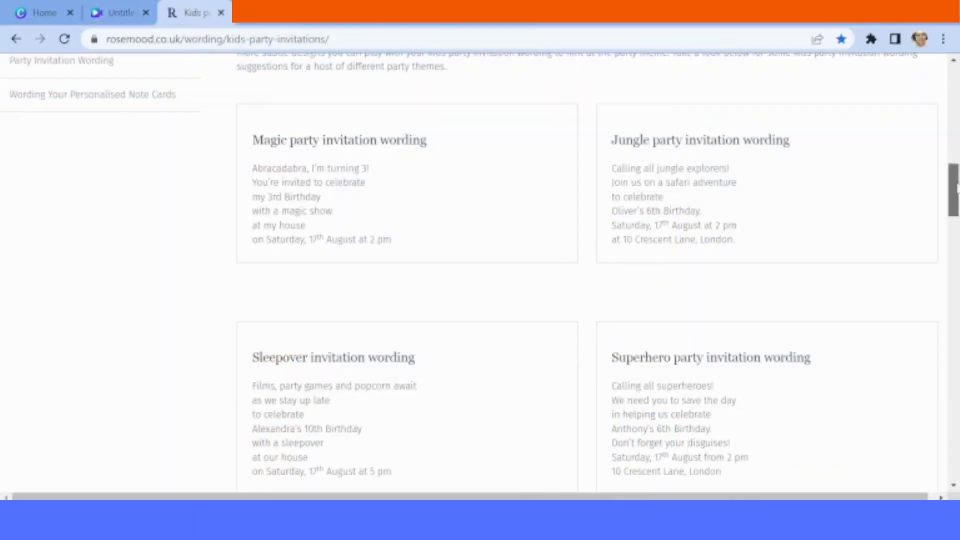
# Copy the kids pool party invitation wording from the Rosemood page and paste it onto the blank third page of the Canva design
pyautogui.moveTo(953, 185); pyautogui.dragTo(952, 89)
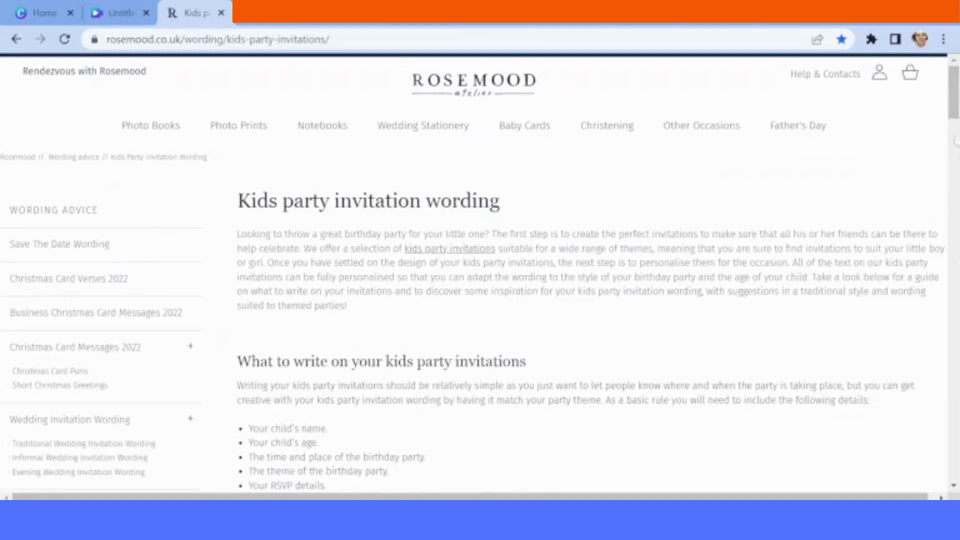
pyautogui.scroll(-8, 480, 270)
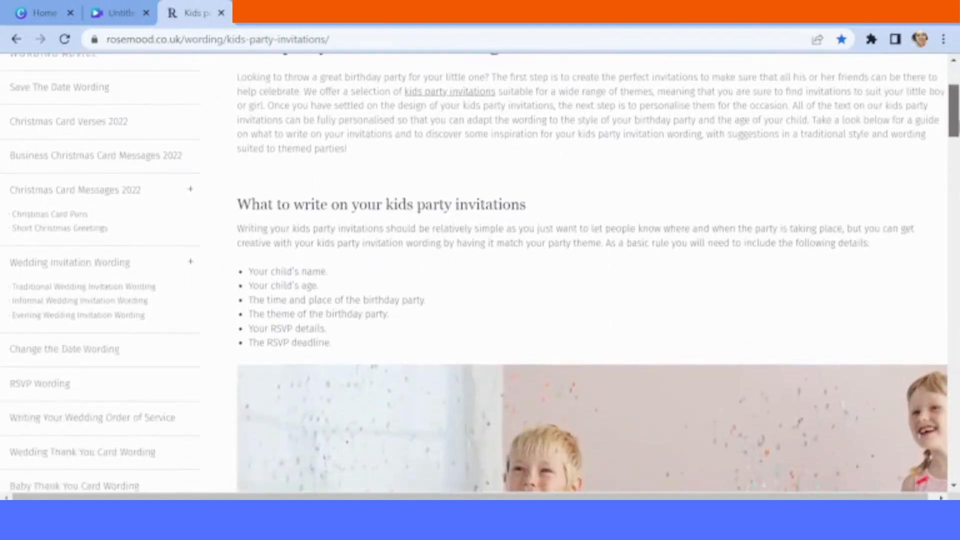
pyautogui.scroll(-10, 480, 270)
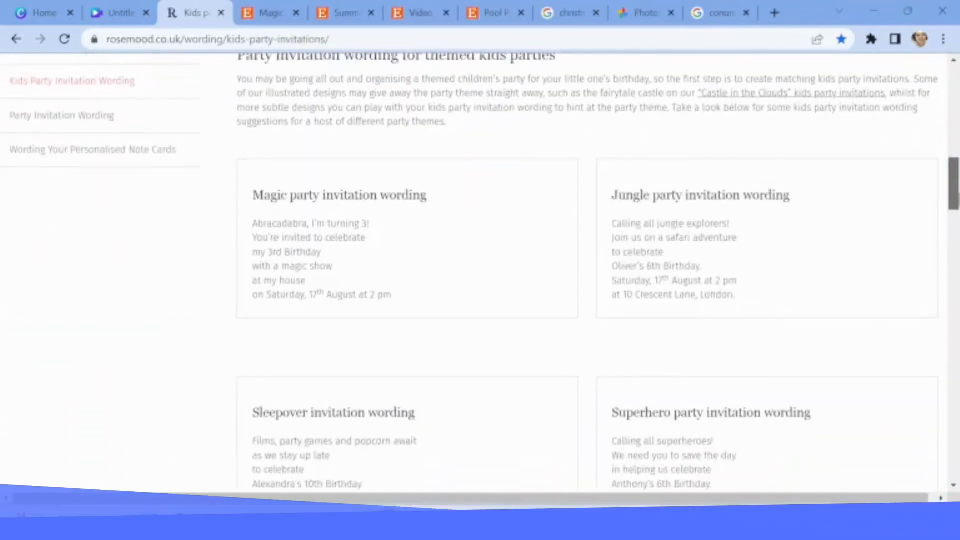
pyautogui.moveTo(252, 238); pyautogui.dragTo(448, 321)
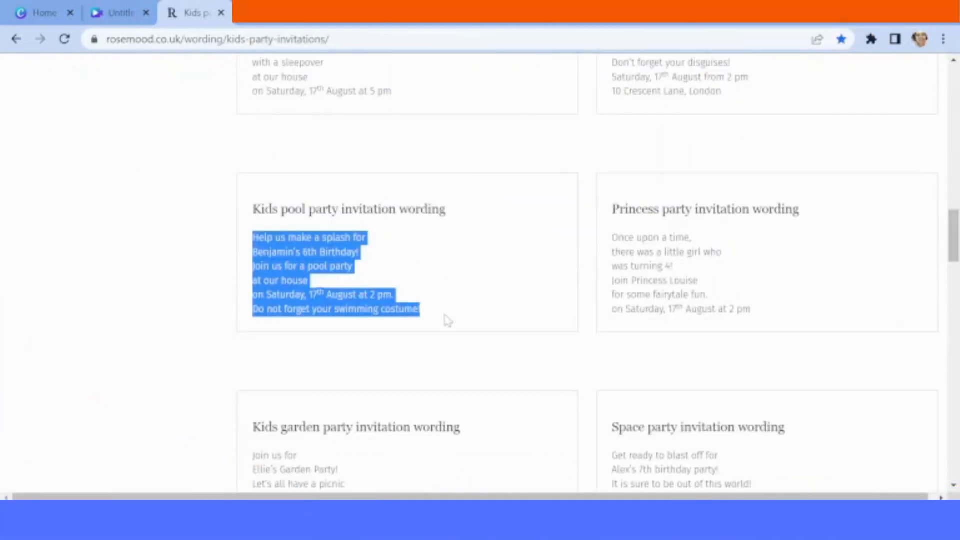
pyautogui.click(123, 14)
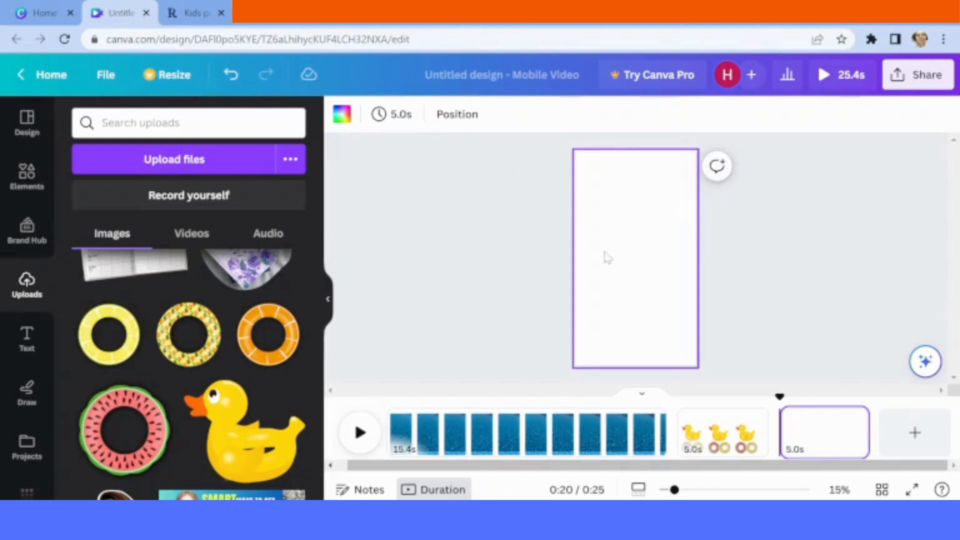
pyautogui.hotkey('ctrl', 'v')
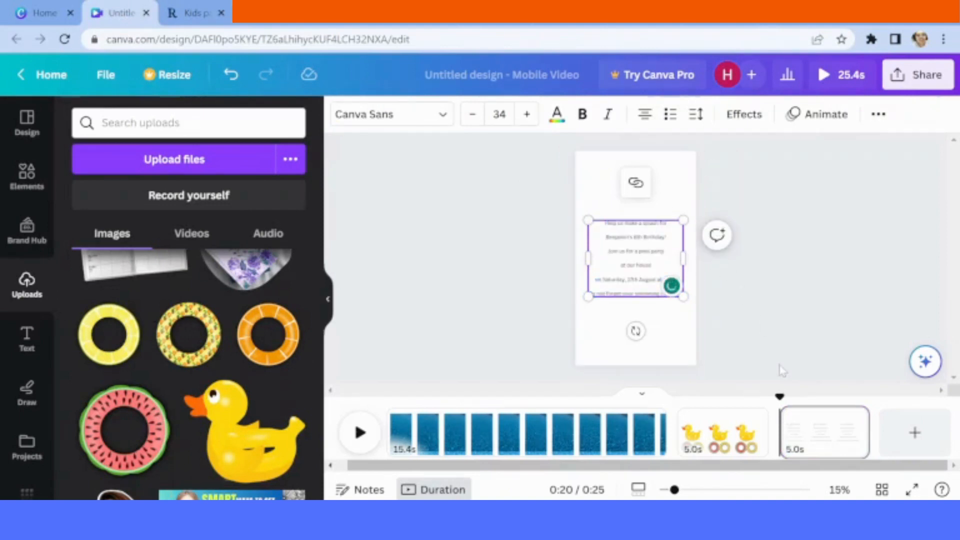
pyautogui.click(669, 357)
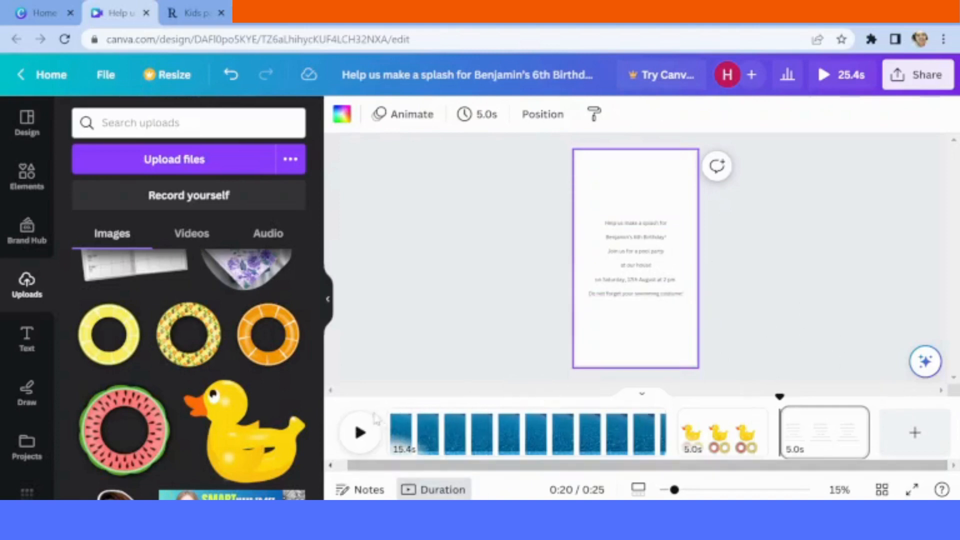
# Return to the first page, search the elements for "frame" and add the frame made of uneven vertical strips
pyautogui.hscroll(-1, 396, 465)
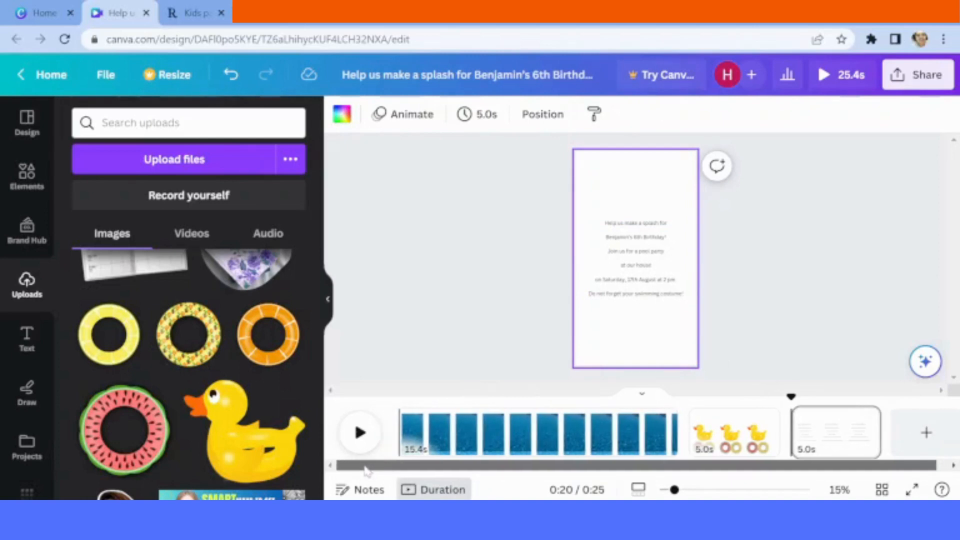
pyautogui.click(435, 435)
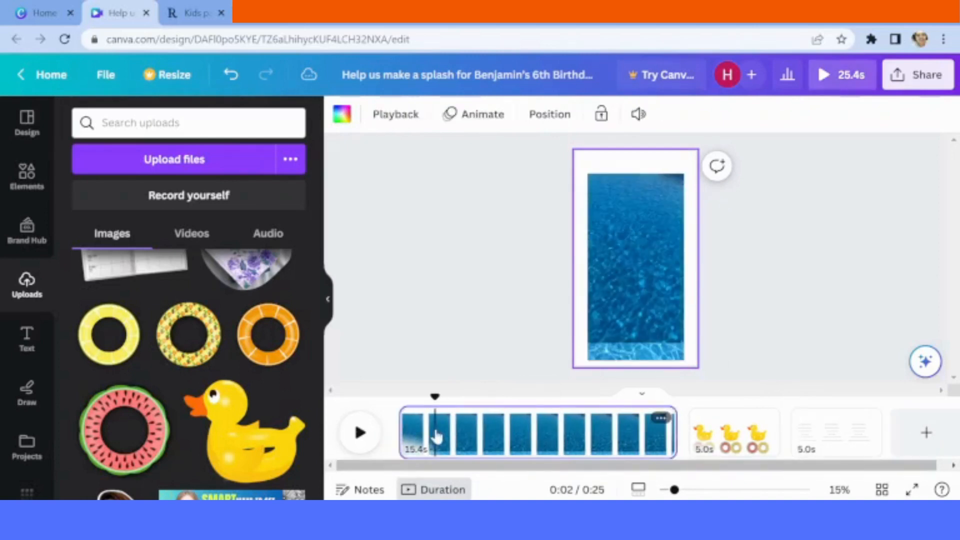
pyautogui.click(631, 225)
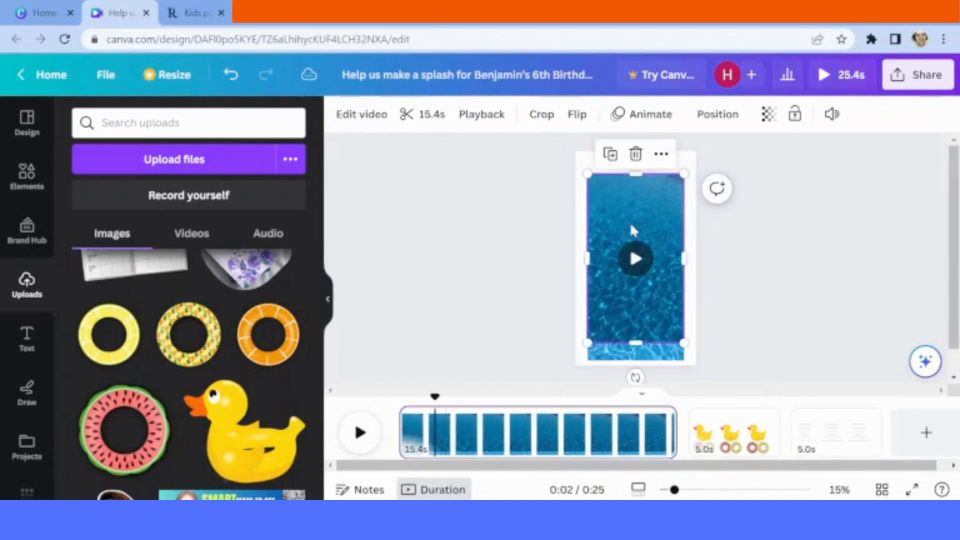
pyautogui.click(24, 186)
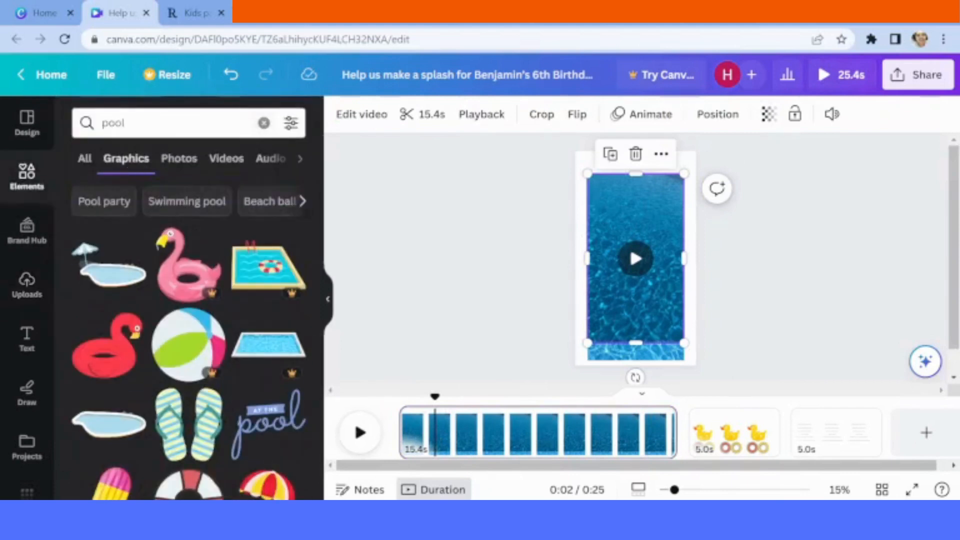
pyautogui.click(264, 123)
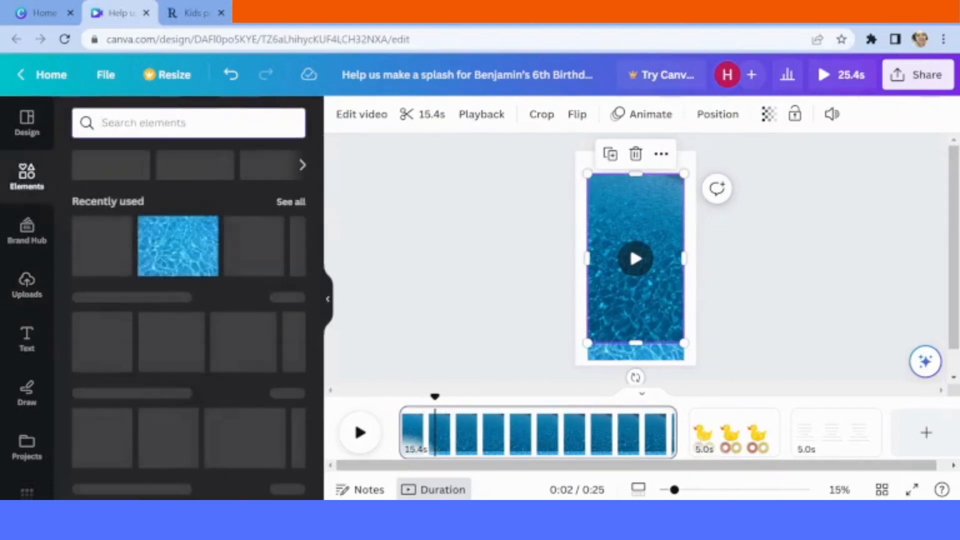
pyautogui.write('frame')
pyautogui.press('Return')
pyautogui.scroll(-5, 189, 300)
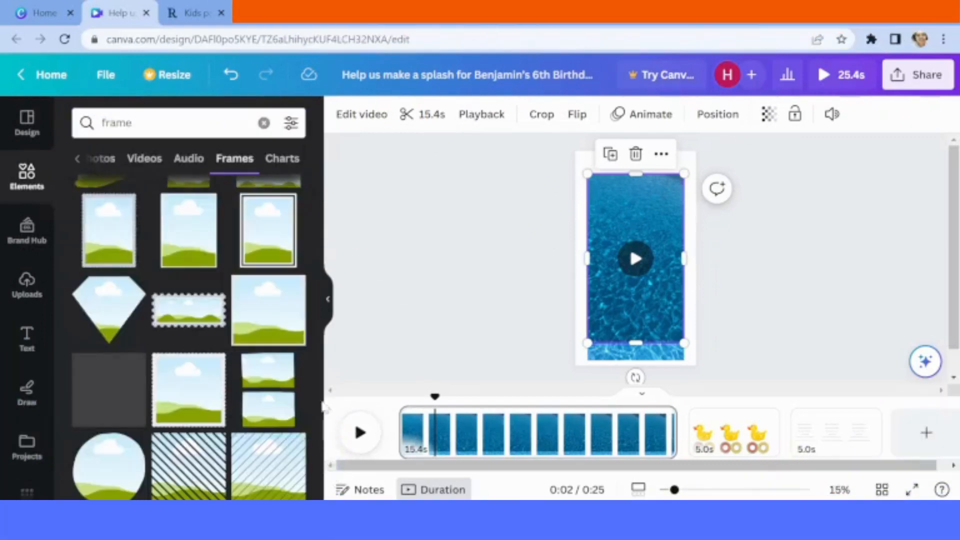
pyautogui.scroll(-5, 317, 401)
pyautogui.click(189, 310)
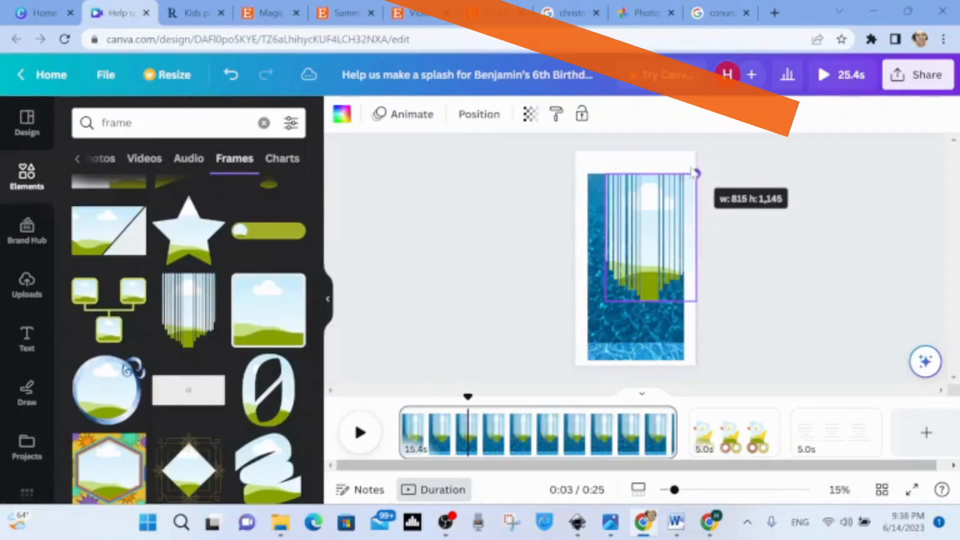
# Enlarge the vertical-strip frame to span the full page width, starting at the page's top edge
pyautogui.moveTo(604, 172); pyautogui.dragTo(563, 155)
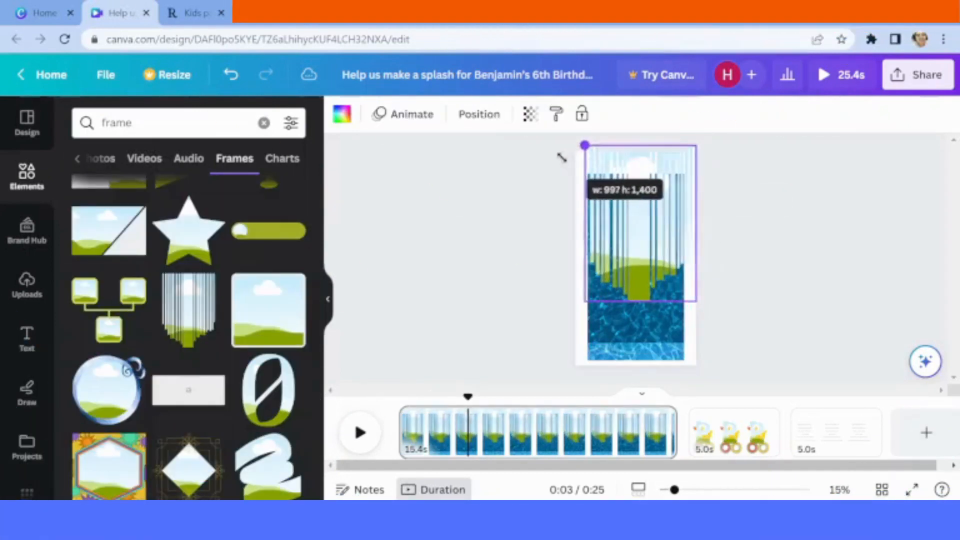
pyautogui.moveTo(642, 217); pyautogui.dragTo(631, 222)
pyautogui.moveTo(685, 307); pyautogui.dragTo(706, 338)
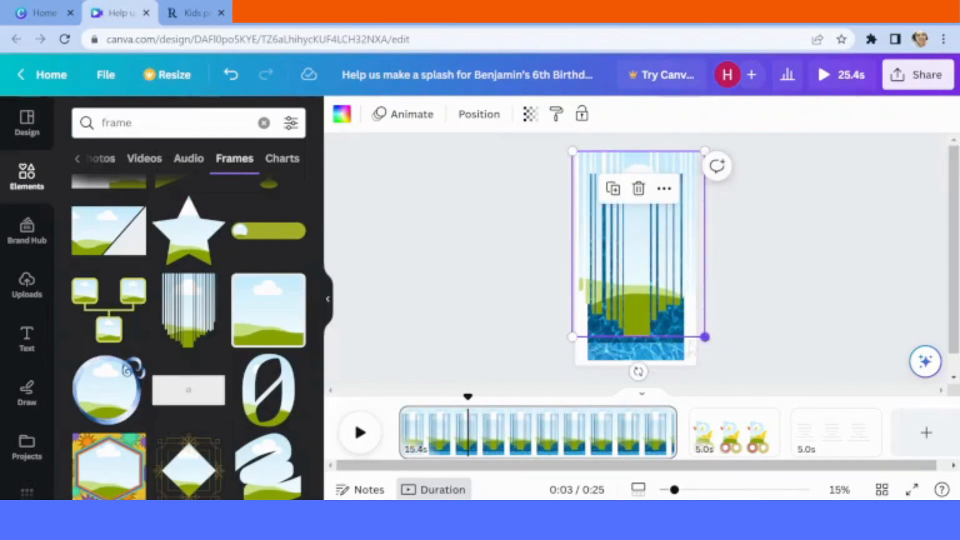
# Bring the pool water video to the front and place it inside the vertical-strip frame
pyautogui.click(635, 343)
pyautogui.click(714, 117)
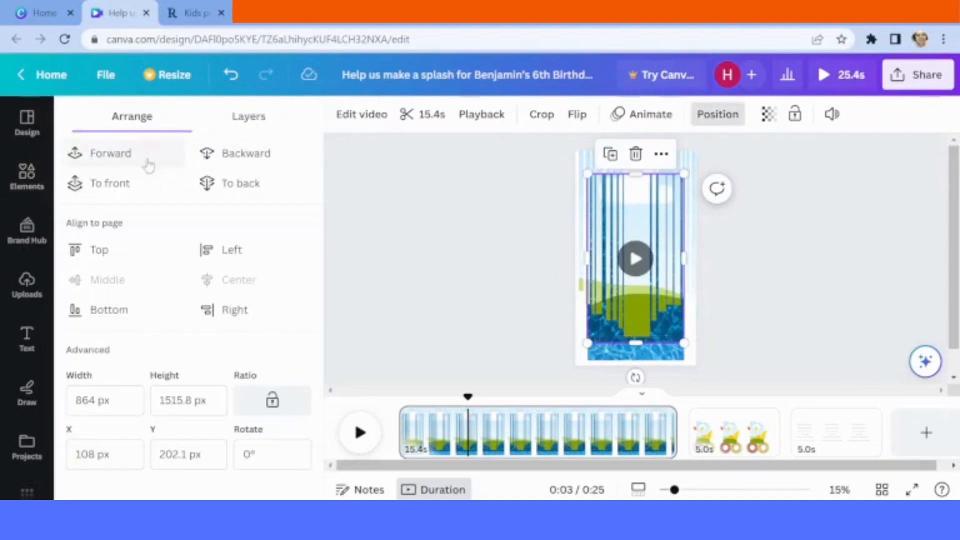
pyautogui.click(112, 183)
pyautogui.moveTo(632, 213)
pyautogui.mouseDown()
pyautogui.moveTo(620, 208)
pyautogui.moveTo(629, 202)
pyautogui.mouseUp()
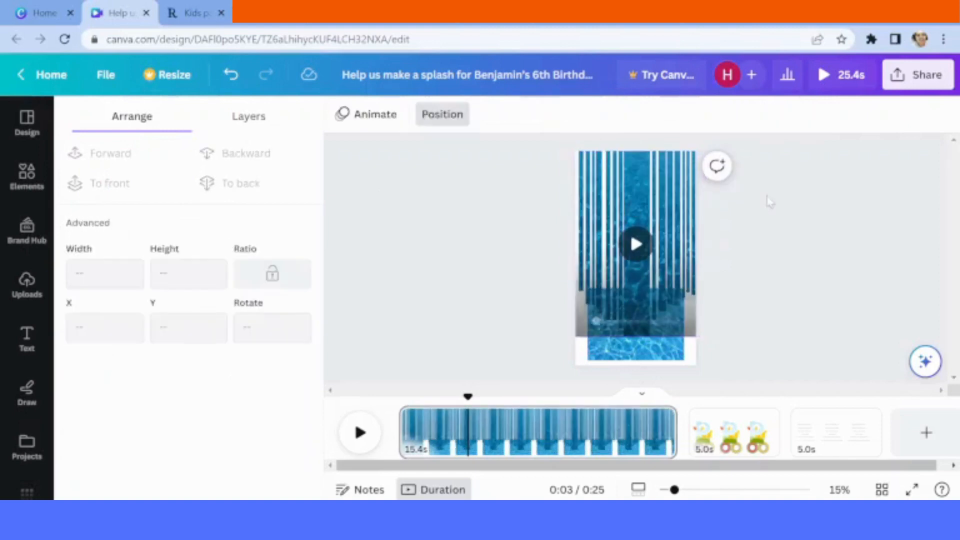
# Move the pool water image behind the strip frame to the page's top edge and stretch it to cover the full page
pyautogui.click(664, 342)
pyautogui.moveTo(637, 285); pyautogui.dragTo(611, 147)
pyautogui.moveTo(588, 258); pyautogui.dragTo(572, 256)
pyautogui.moveTo(684, 252); pyautogui.dragTo(698, 252)
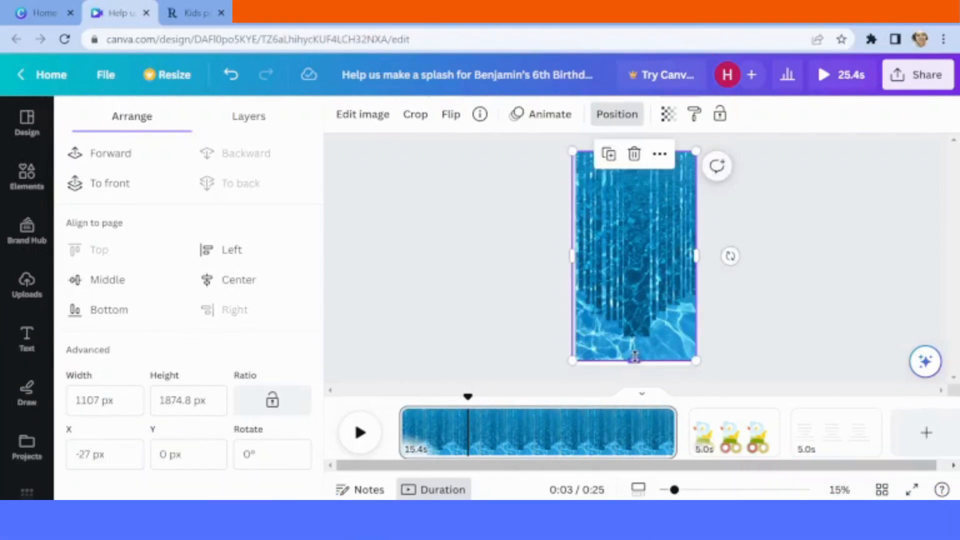
pyautogui.moveTo(634, 361); pyautogui.dragTo(633, 365)
pyautogui.click(617, 114)
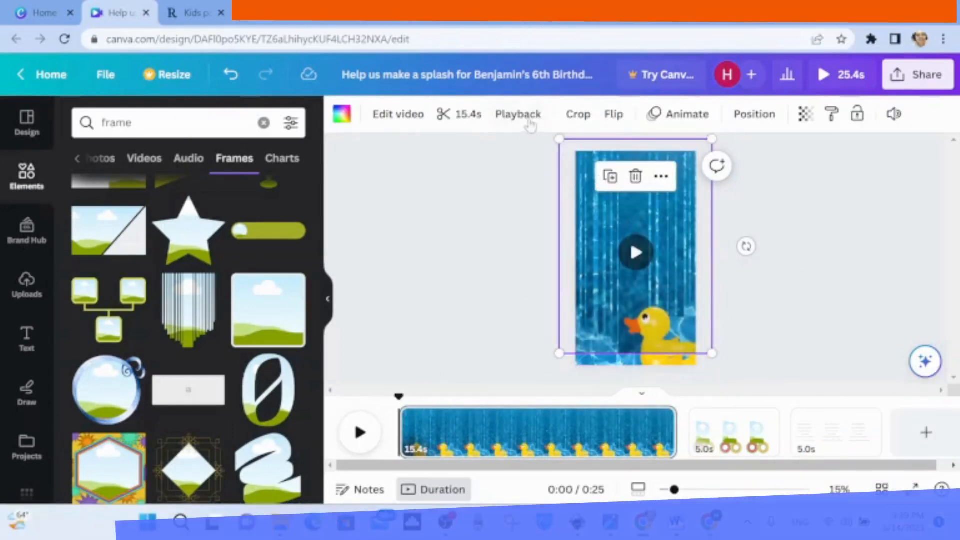
# Check the pool video's arrangement settings and create a custom animation path carrying the yellow duck across the page's lower part
pyautogui.click(751, 114)
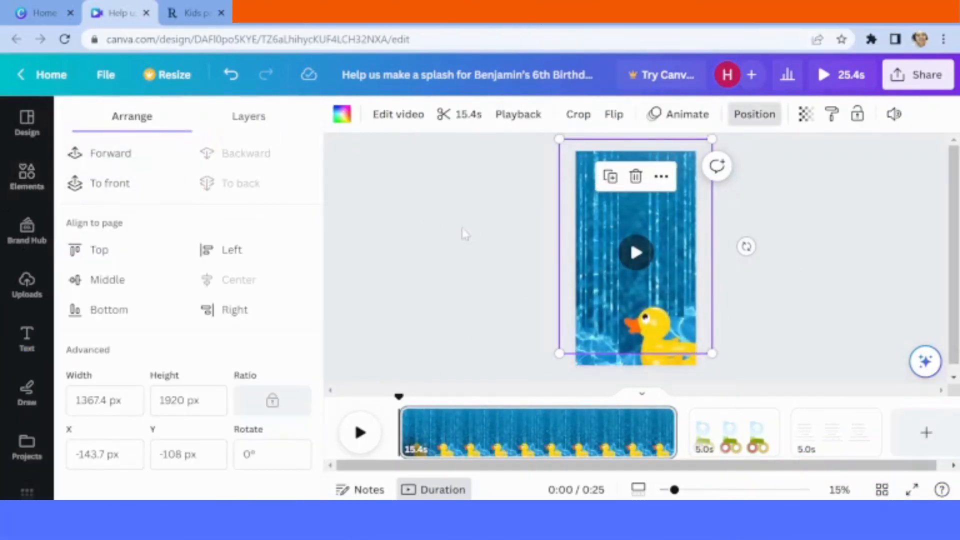
pyautogui.press('Escape')
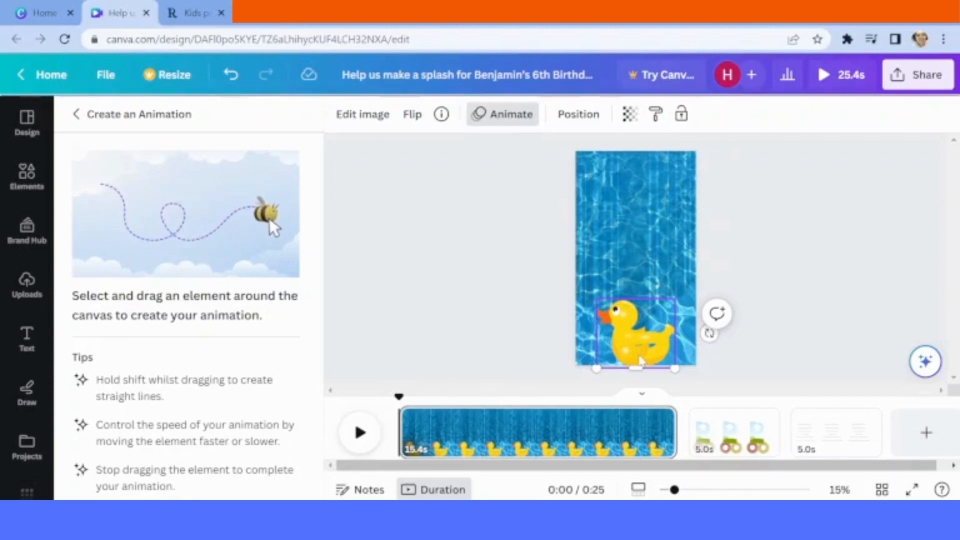
pyautogui.moveTo(635, 350)
pyautogui.mouseDown()
pyautogui.moveTo(595, 337)
pyautogui.moveTo(618, 332)
pyautogui.moveTo(636, 343)
pyautogui.moveTo(650, 331)
pyautogui.moveTo(664, 344)
pyautogui.moveTo(709, 333)
pyautogui.mouseUp()
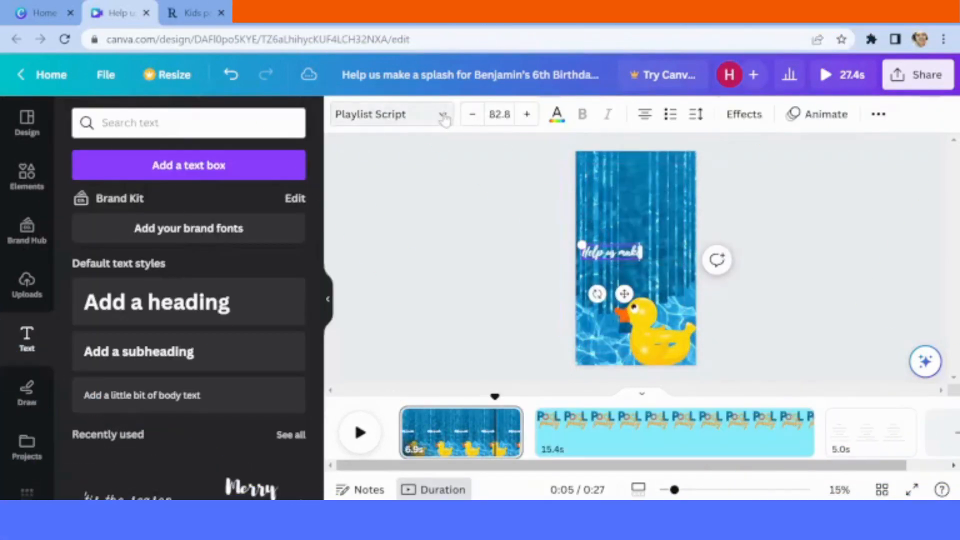
# Browse and search the fonts, and set the "Help us make" text in Norwester
pyautogui.click(443, 118)
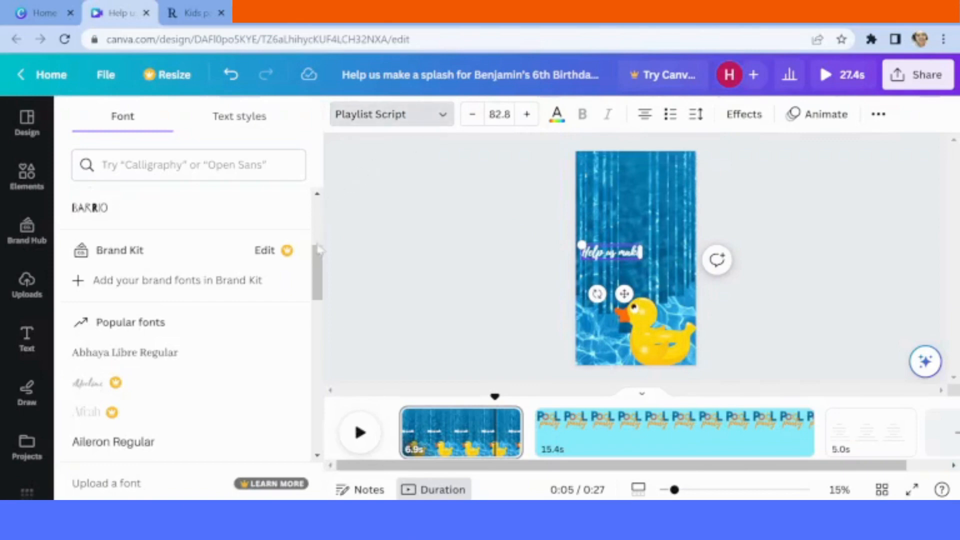
pyautogui.moveTo(316, 290); pyautogui.dragTo(316, 333)
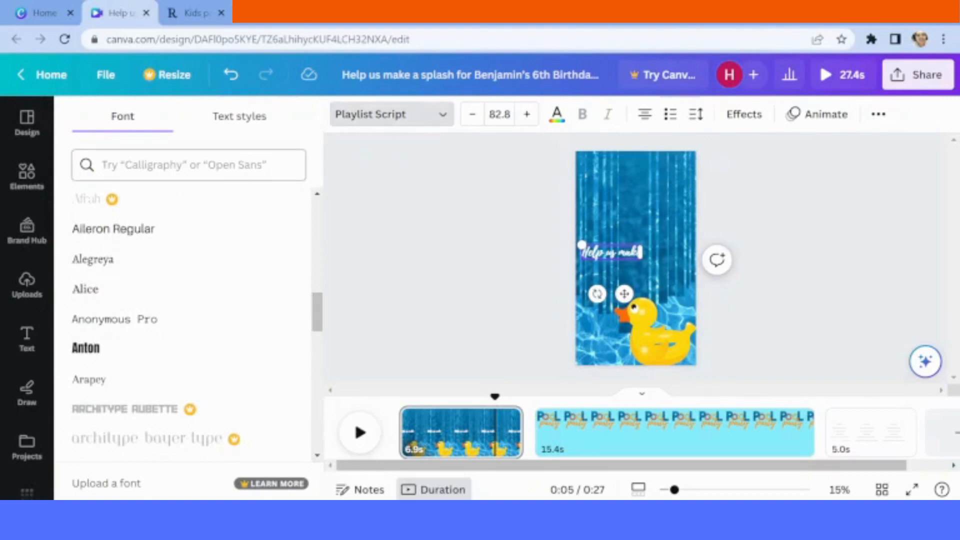
pyautogui.click(400, 116)
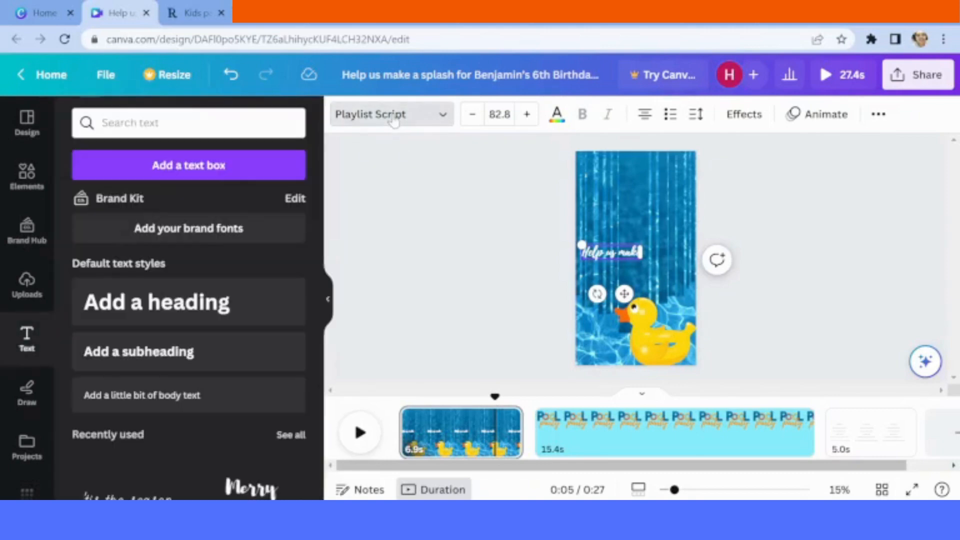
pyautogui.click(394, 116)
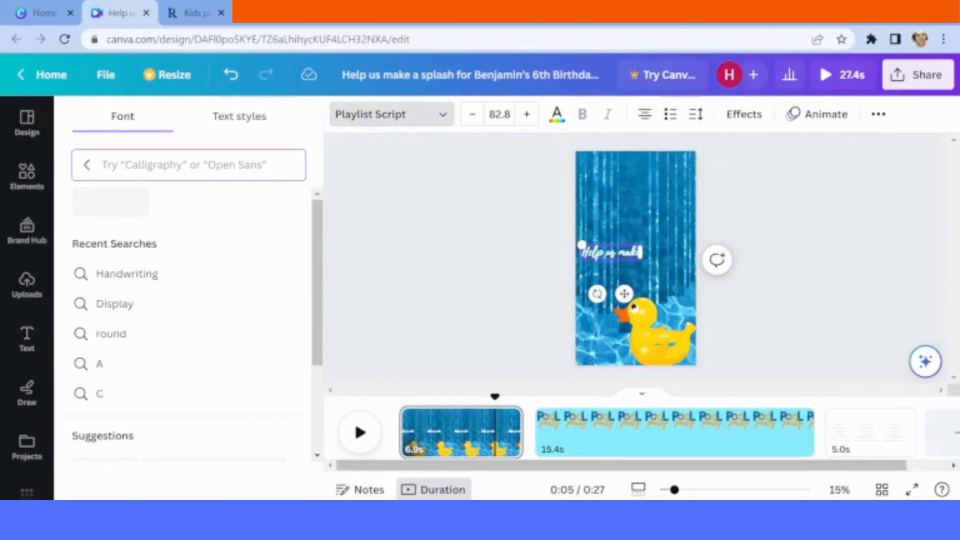
pyautogui.write('New')
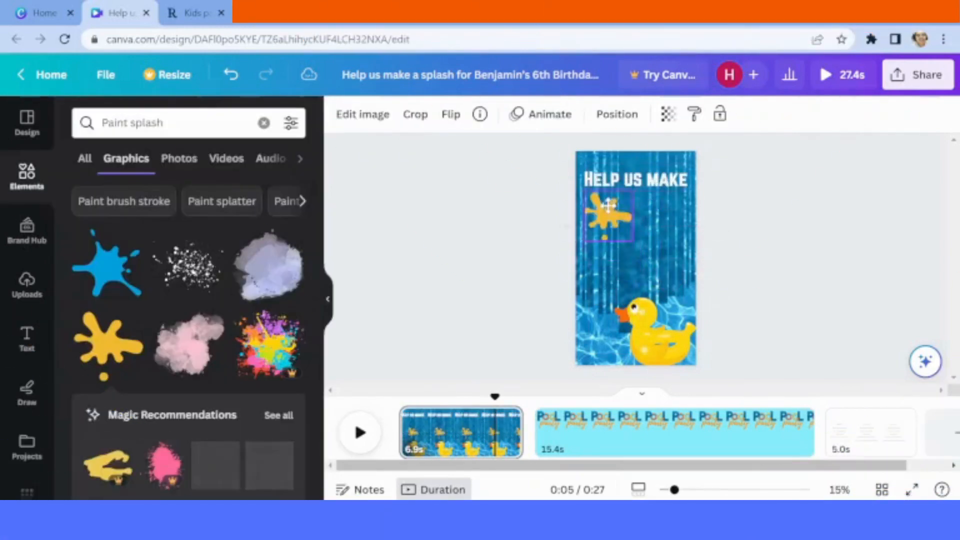
# Position the yellow paint splash graphic just below the beginning of the "Help us make" line
pyautogui.moveTo(608, 205); pyautogui.dragTo(607, 201)
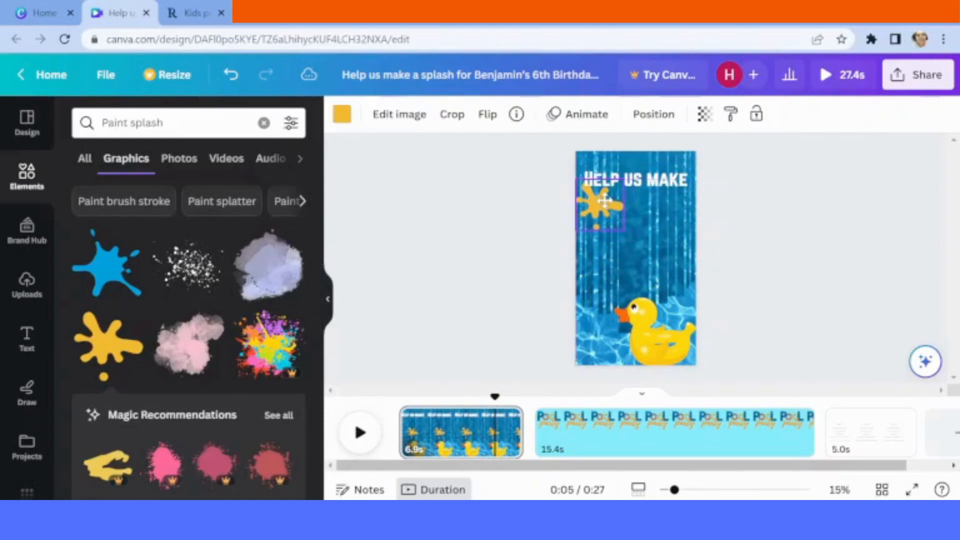
pyautogui.moveTo(609, 200); pyautogui.dragTo(611, 207)
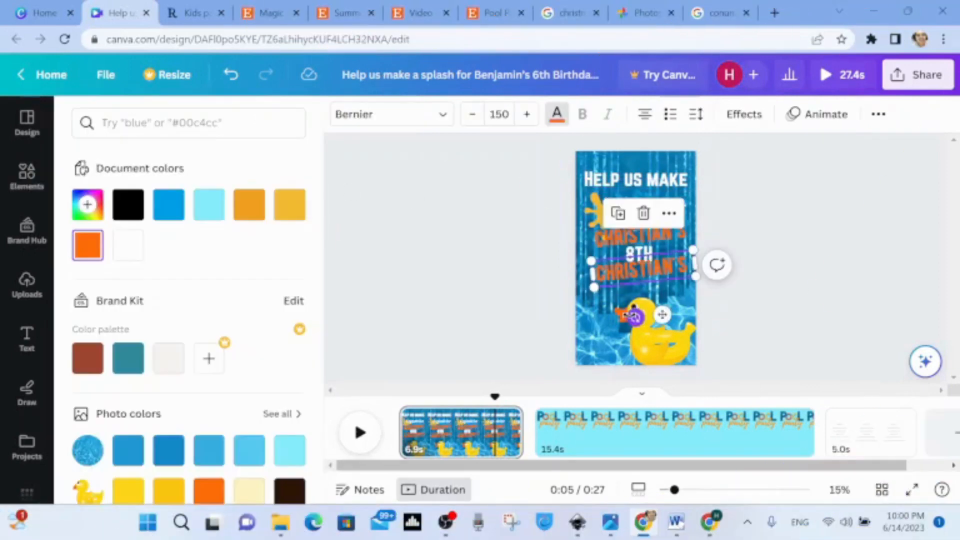
# Tilt the duplicated orange name text below "8TH" the opposite way and replace its wording with "Birthday"
pyautogui.moveTo(634, 316)
pyautogui.mouseDown()
pyautogui.moveTo(623, 307)
pyautogui.moveTo(647, 319)
pyautogui.mouseUp()
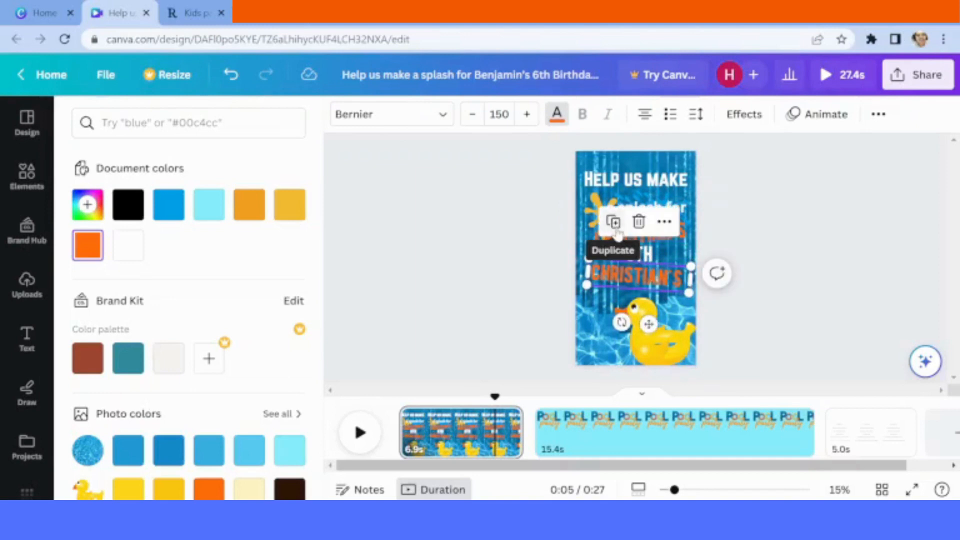
pyautogui.doubleClick(640, 275)
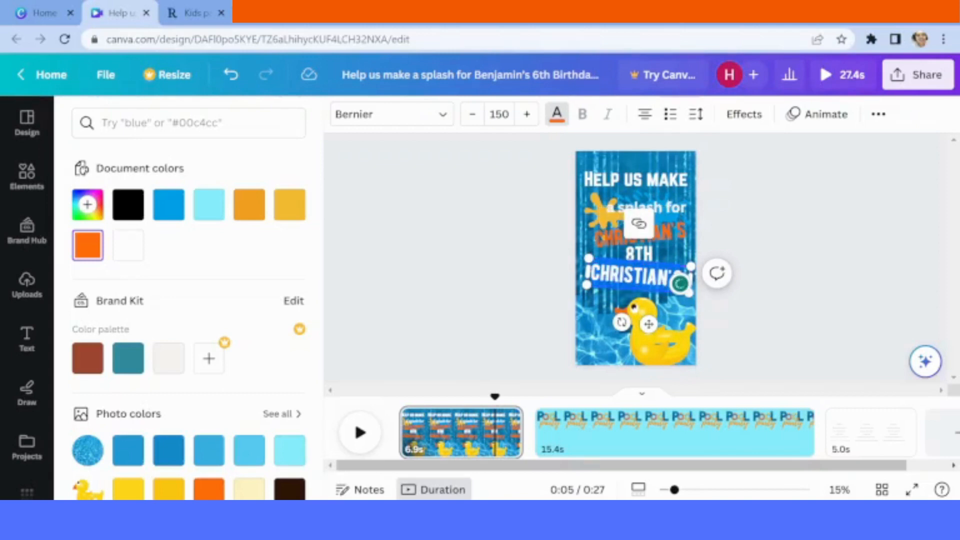
pyautogui.write('Birth')
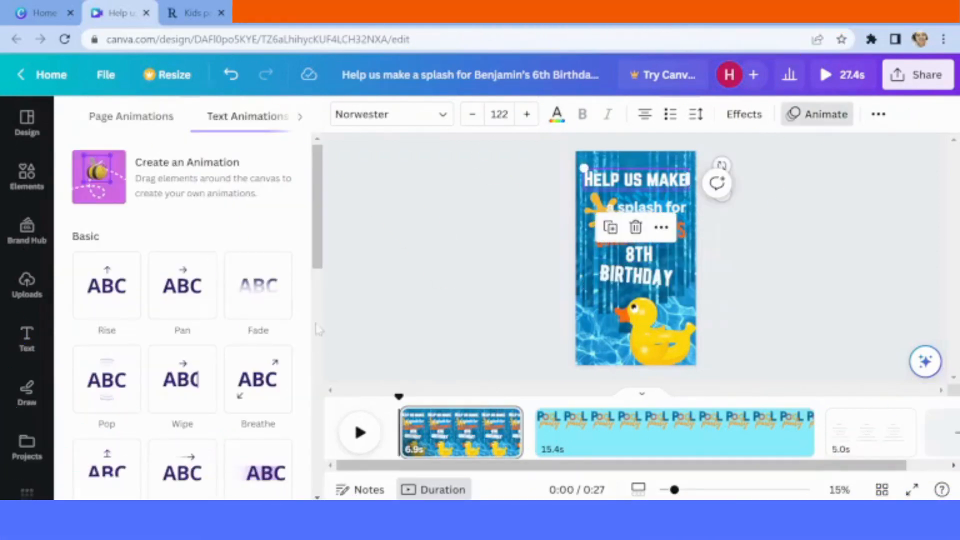
# Apply the Bounce writing animation to the "Help us make" text and show its timing on the timeline
pyautogui.moveTo(322, 252); pyautogui.dragTo(314, 483)
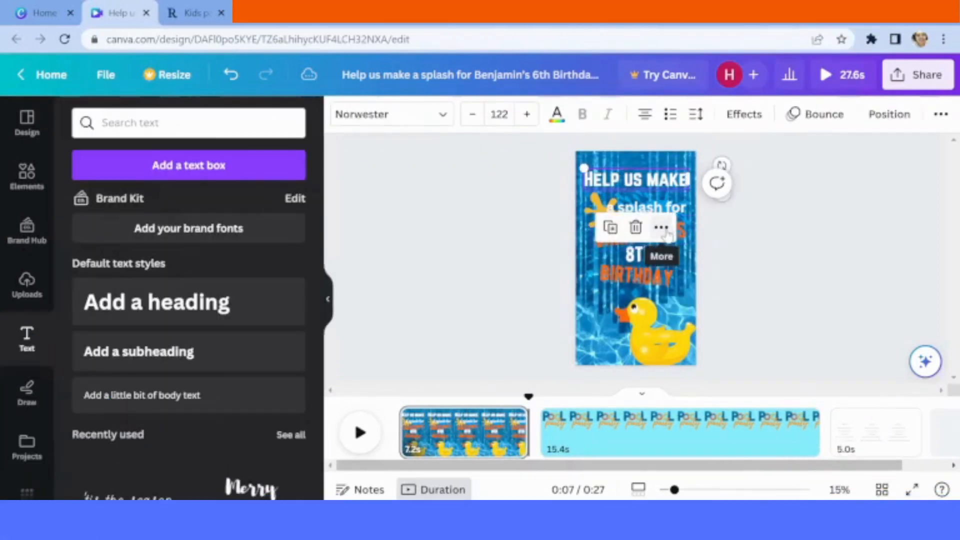
pyautogui.click(661, 228)
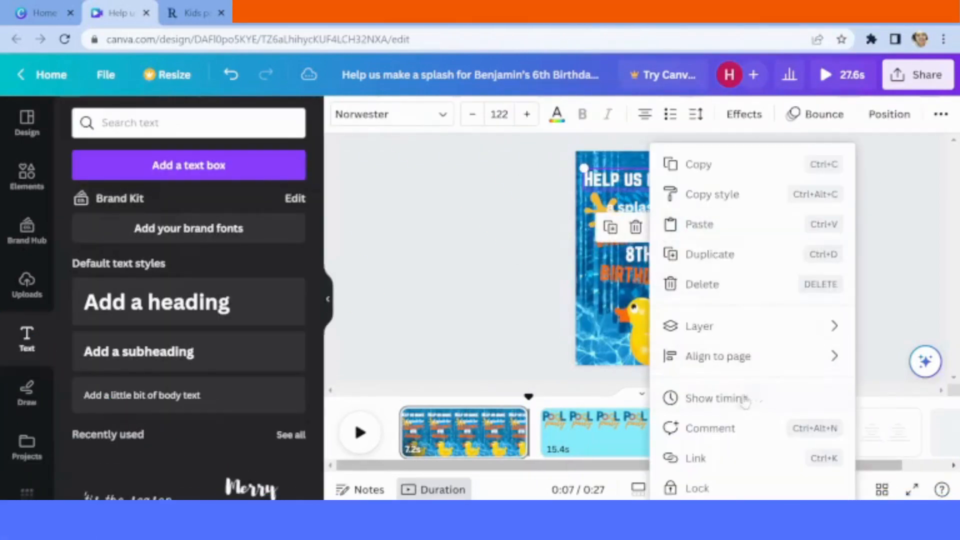
pyautogui.click(696, 397)
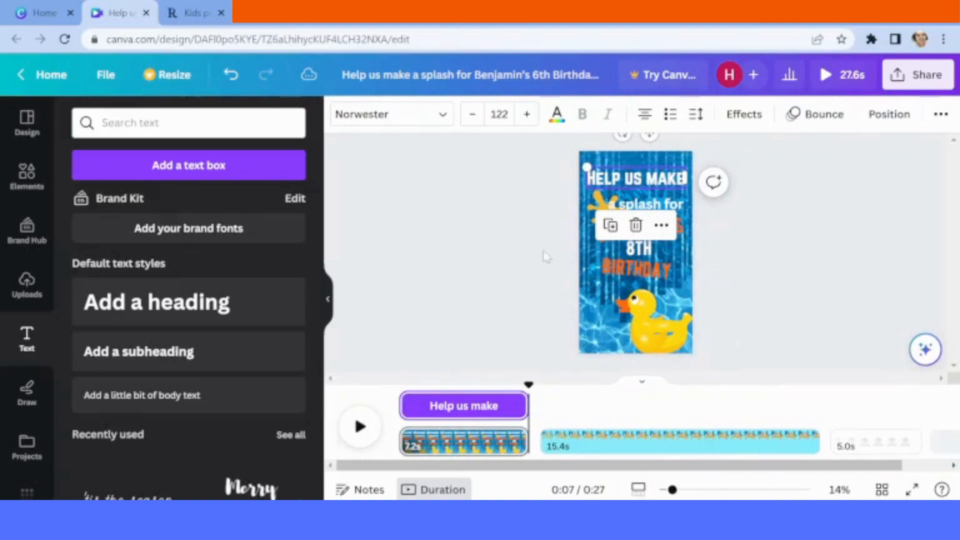
# Adjust the yellow paint splash's timing so it enters slightly after the page begins and lasts about 6.8 s
pyautogui.click(591, 210)
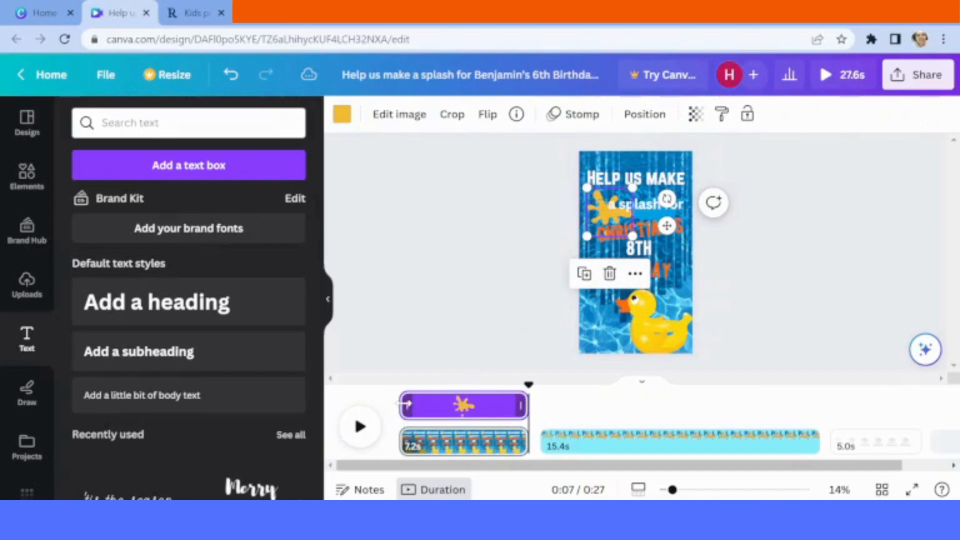
pyautogui.moveTo(409, 403); pyautogui.dragTo(414, 403)
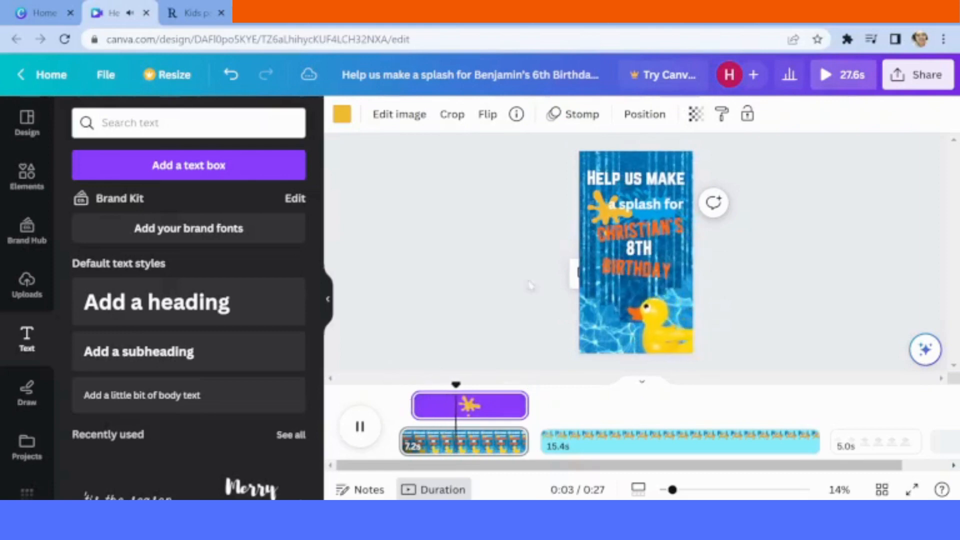
pyautogui.moveTo(416, 403); pyautogui.dragTo(402, 404)
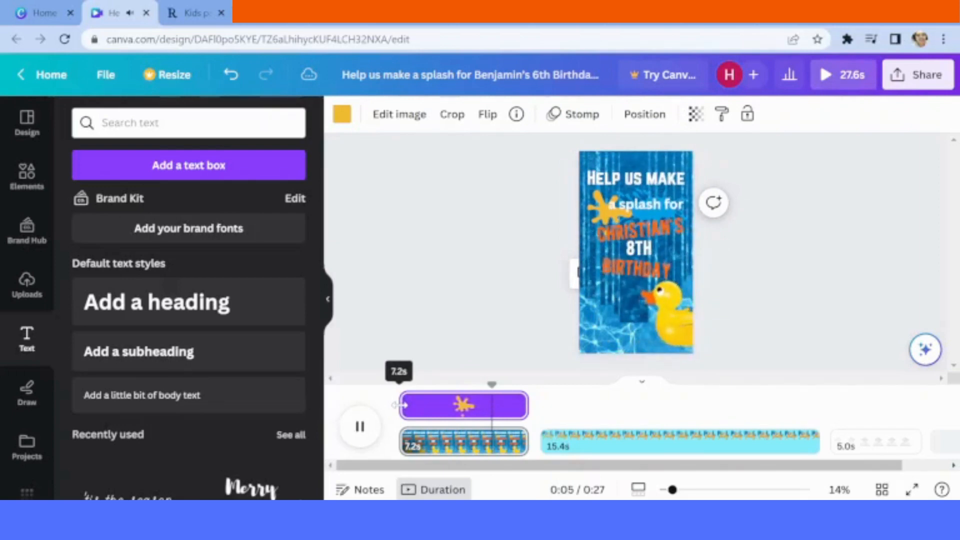
pyautogui.moveTo(400, 404); pyautogui.dragTo(400, 404)
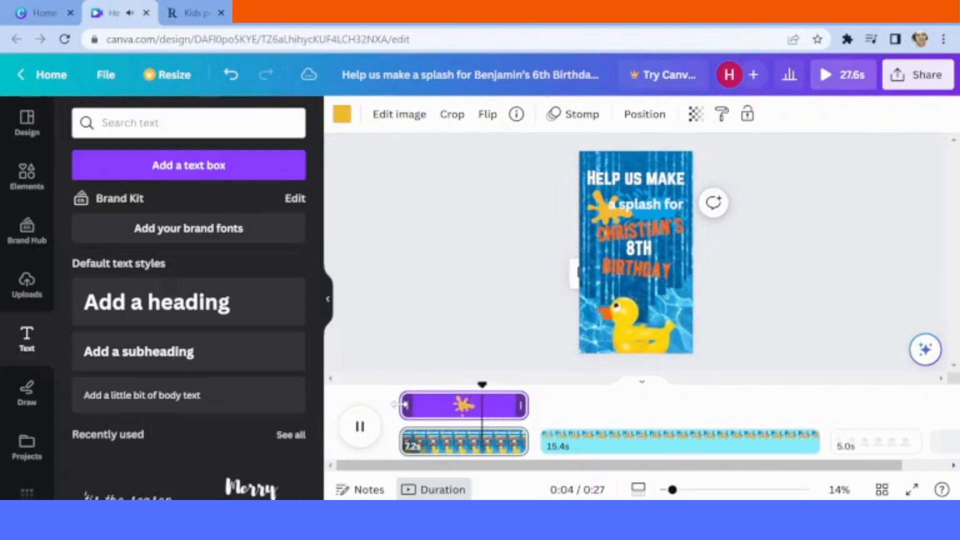
pyautogui.moveTo(403, 404); pyautogui.dragTo(405, 405)
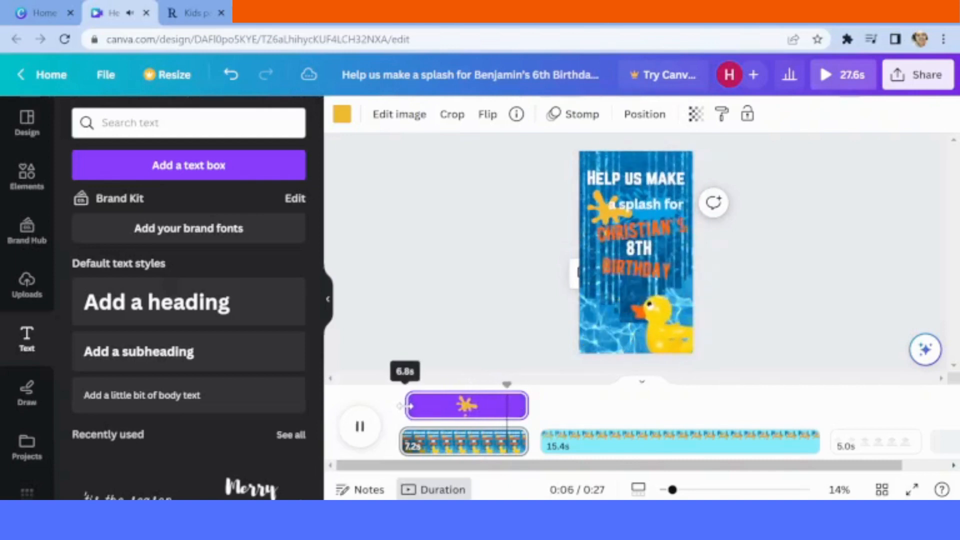
pyautogui.moveTo(409, 406)
pyautogui.mouseDown()
pyautogui.moveTo(421, 407)
pyautogui.moveTo(406, 410)
pyautogui.mouseUp()
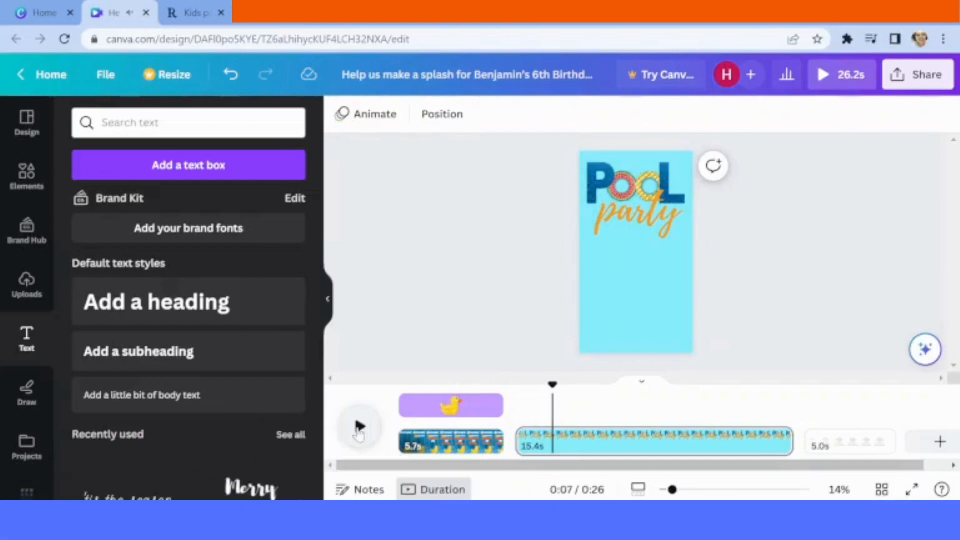
# Add the striped beach ball graphic to the "Pool party" page, shrink it and center it near the page's lower edge
pyautogui.click(27, 183)
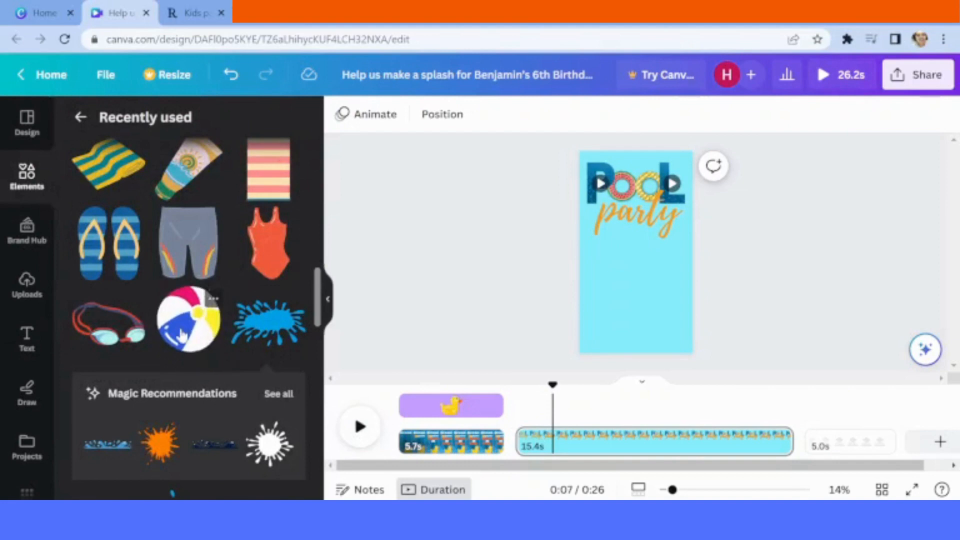
pyautogui.click(181, 334)
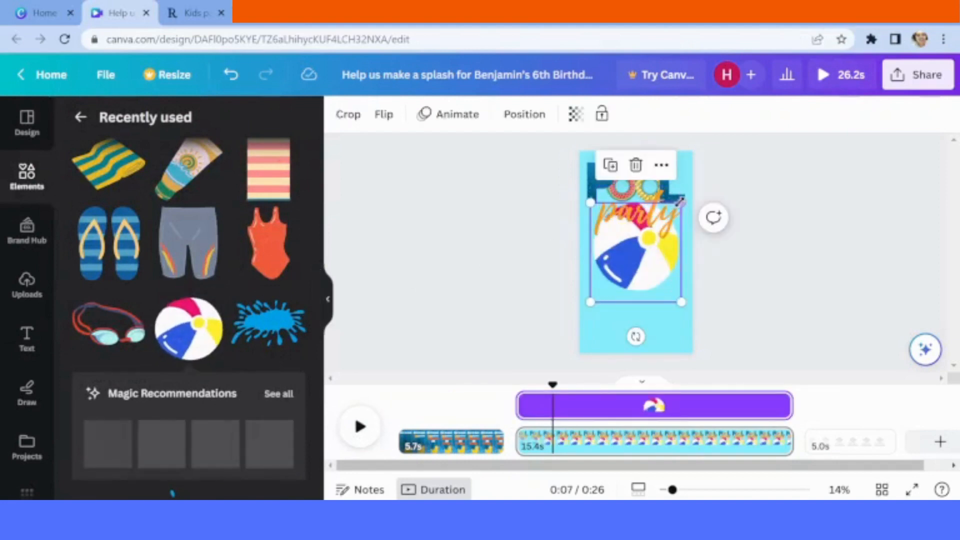
pyautogui.moveTo(681, 201); pyautogui.dragTo(633, 330)
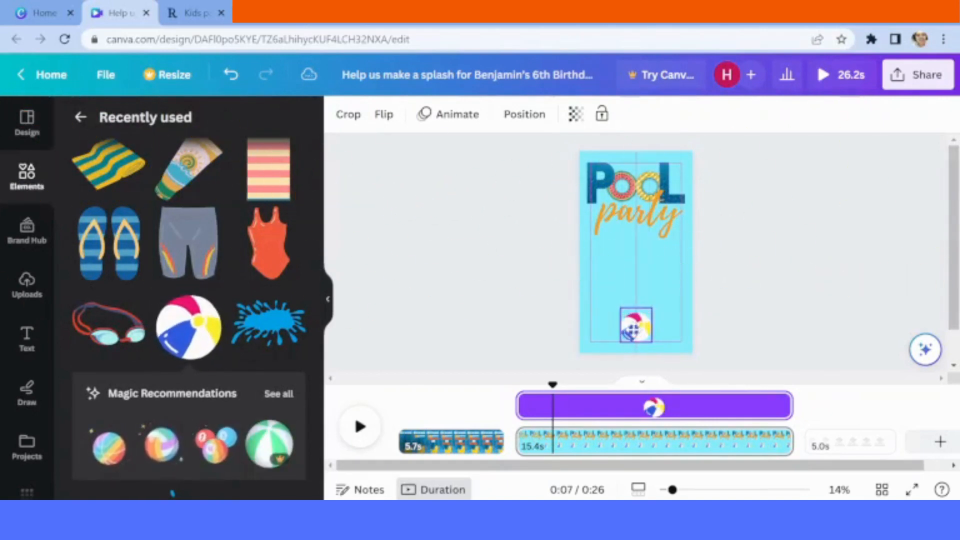
pyautogui.moveTo(631, 327); pyautogui.dragTo(634, 329)
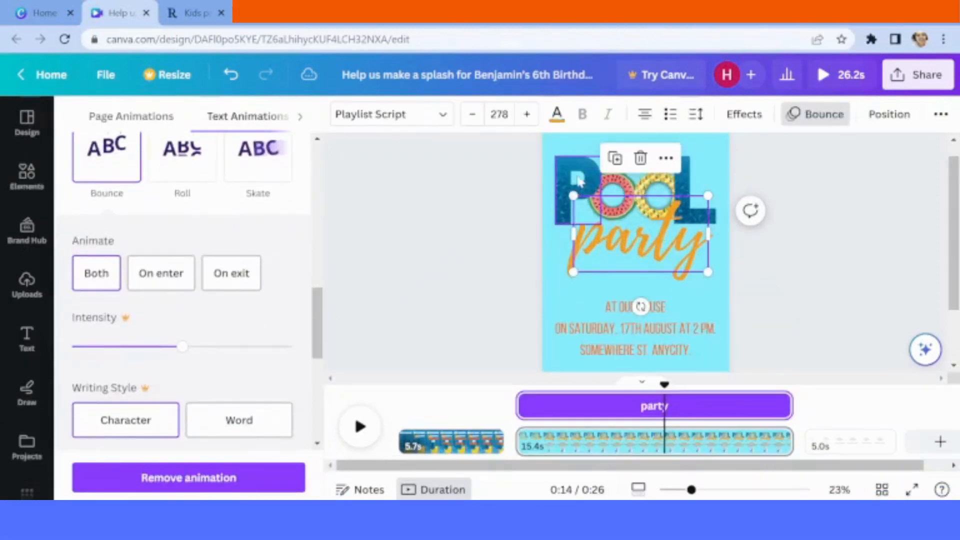
# Delay the start of the water-filled letter P in "Pool" on the timeline, leaving 14.8 s, and select the watermelon ring
pyautogui.click(580, 183)
pyautogui.moveTo(524, 406)
pyautogui.moveTo(524, 406); pyautogui.dragTo(534, 408)
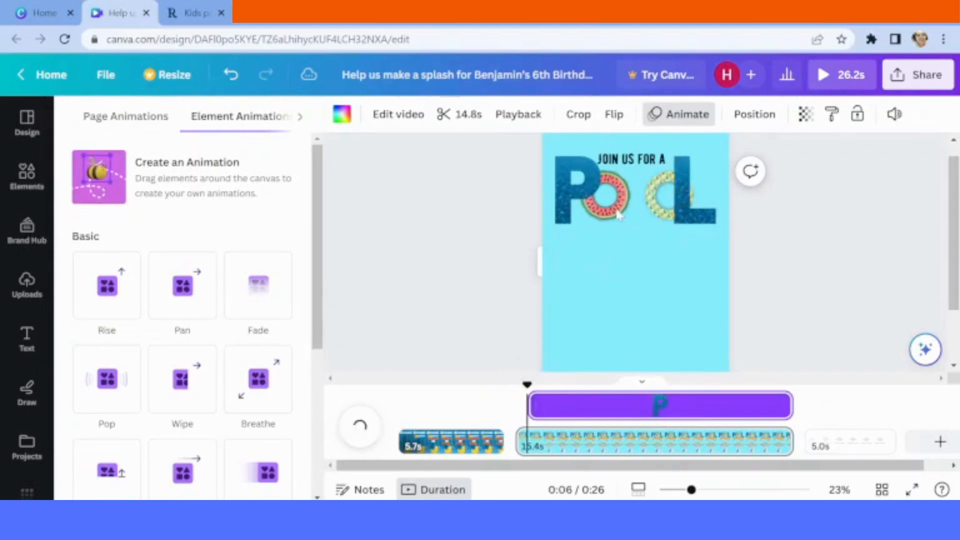
pyautogui.click(619, 215)
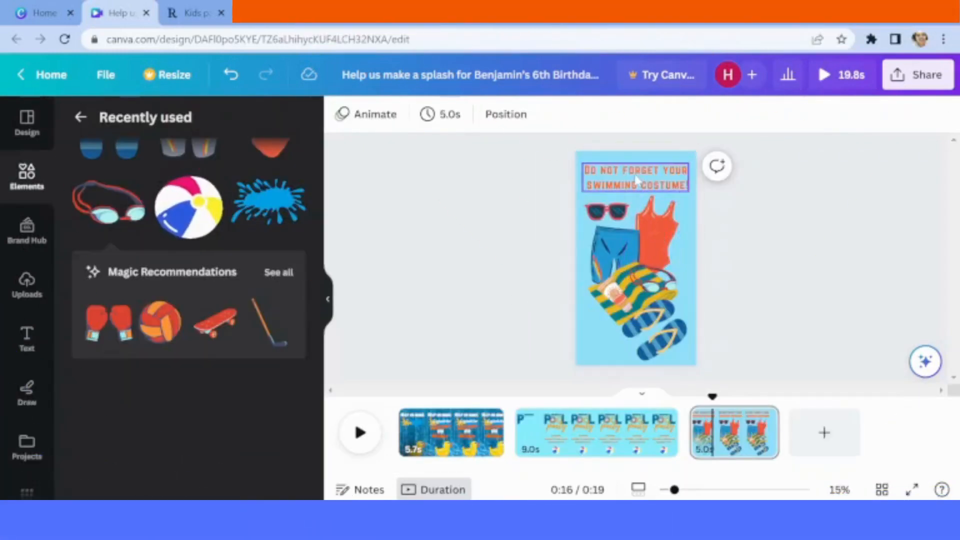
# Apply the Typewriter writing animation to the "Do not forget your swimming costume!" text on the third page
pyautogui.click(639, 179)
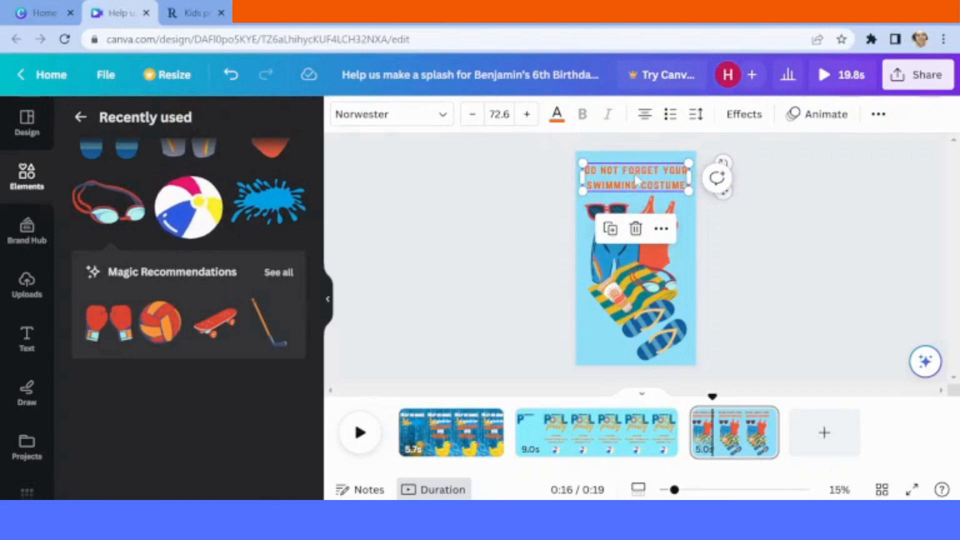
pyautogui.click(814, 124)
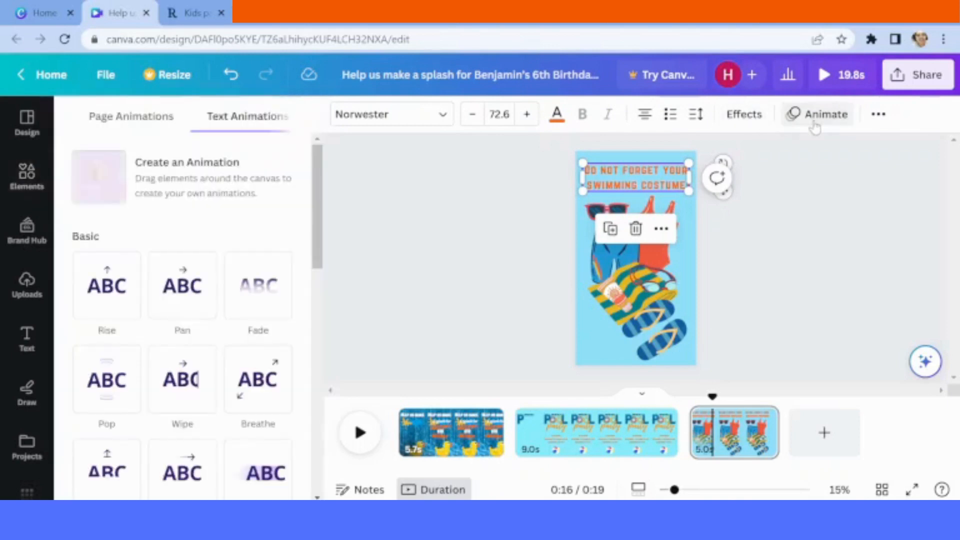
pyautogui.scroll(-10, 287, 420)
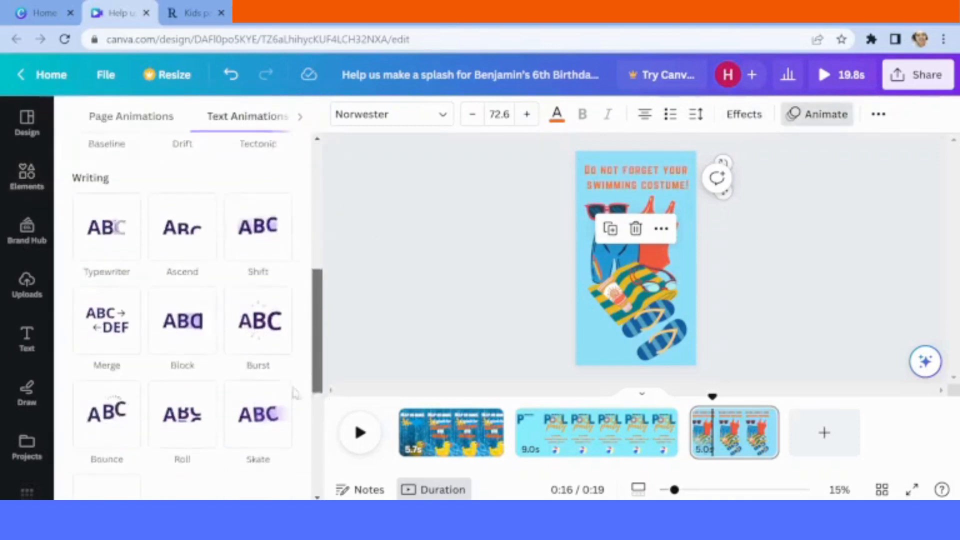
pyautogui.scroll(3, 288, 400)
pyautogui.click(106, 218)
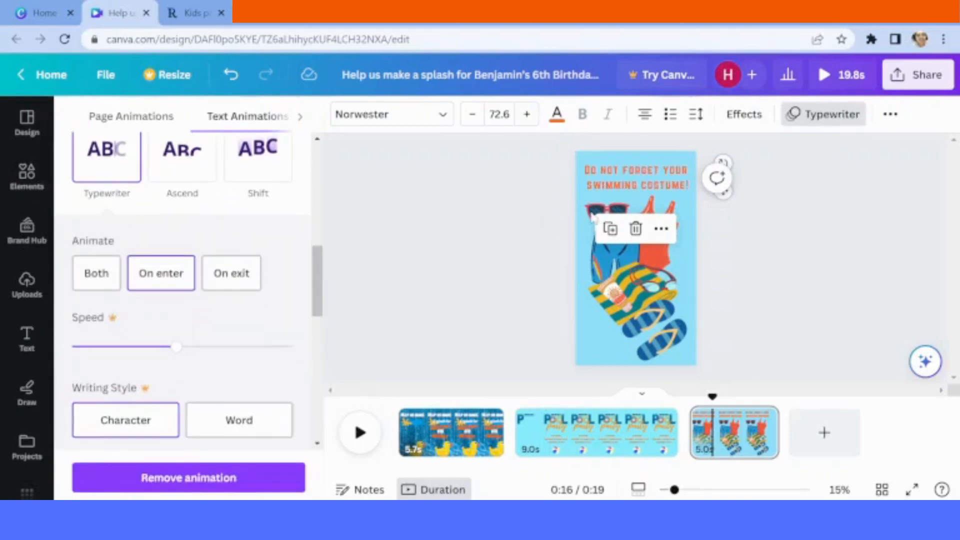
# Reapply the Typewriter writing animation to the swimming costume heading on the third page
pyautogui.click(600, 210)
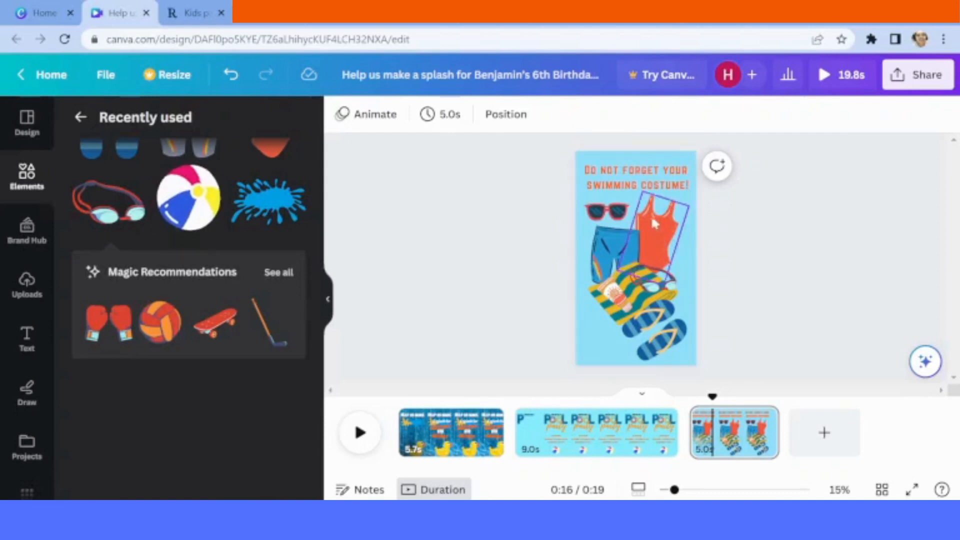
pyautogui.click(636, 180)
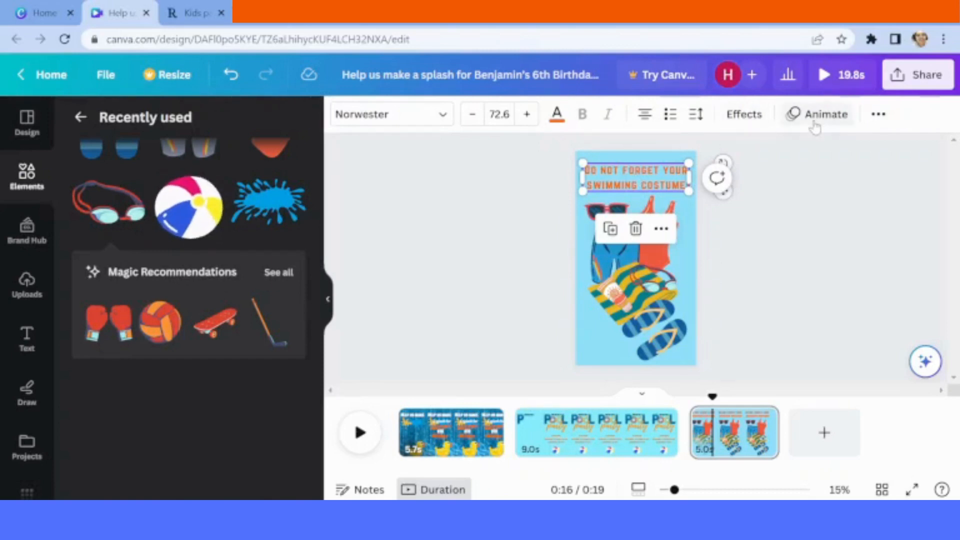
pyautogui.click(795, 114)
pyautogui.moveTo(315, 252); pyautogui.dragTo(289, 417)
pyautogui.scroll(3, 289, 422)
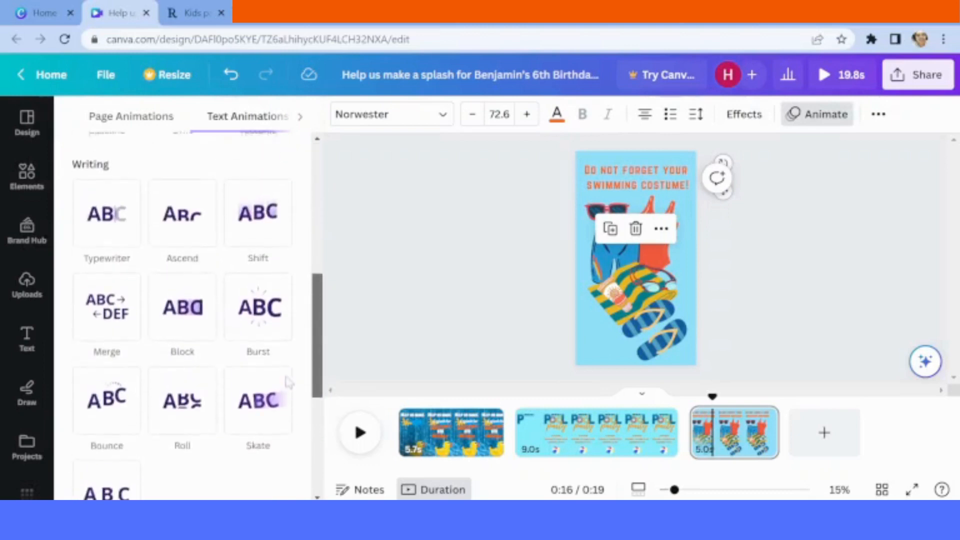
pyautogui.click(111, 253)
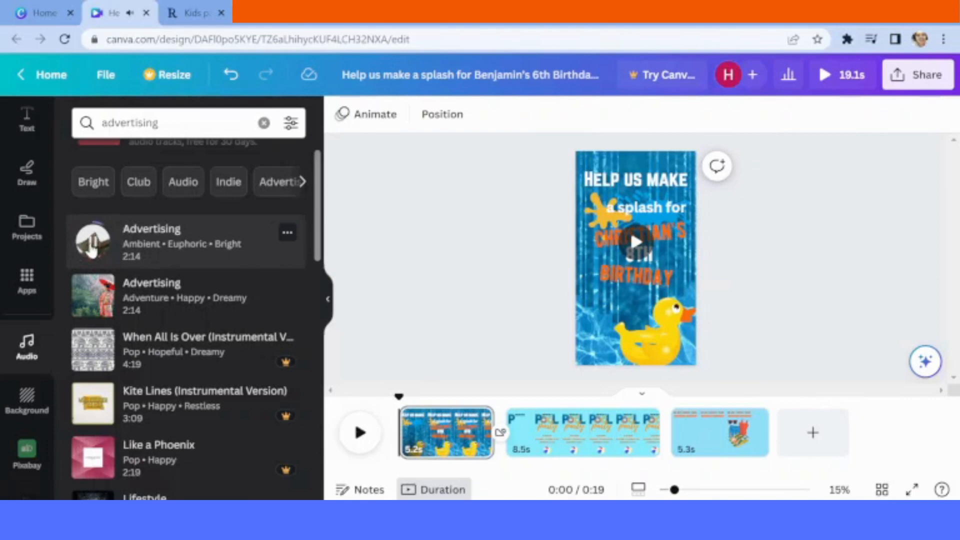
# Add the 2:14 "Advertising" track tagged Ambient, Euphoric and Bright as the video's soundtrack, stop its library preview and start playback
pyautogui.click(148, 250)
pyautogui.click(360, 420)
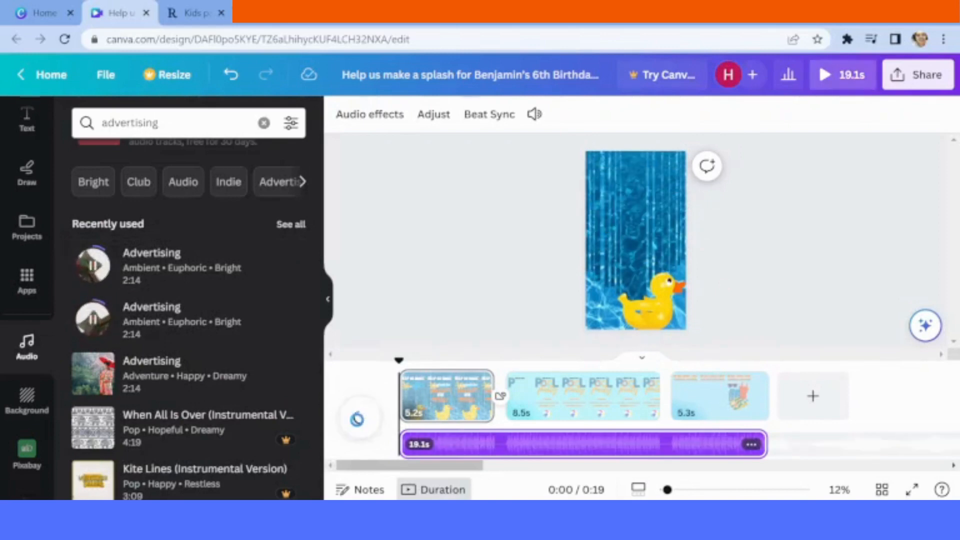
pyautogui.click(106, 329)
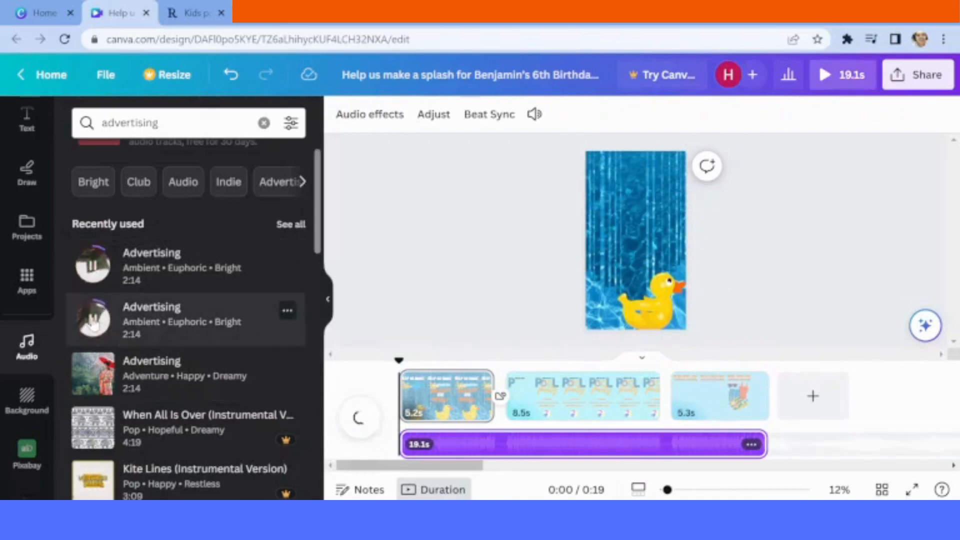
pyautogui.click(252, 328)
pyautogui.click(360, 418)
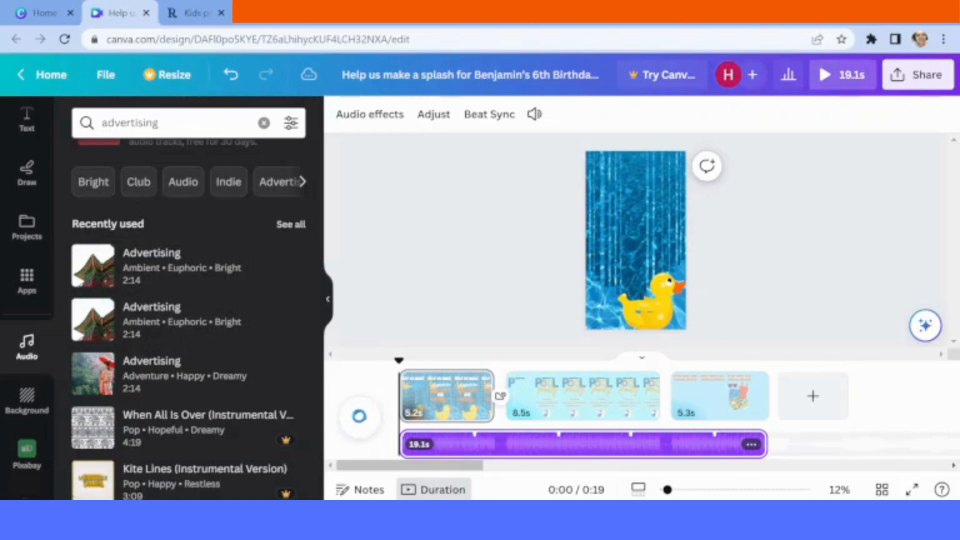
# Adjust the soundtrack clip so it starts from a slightly later part of the song, and return the playhead to the beginning
pyautogui.click(531, 445)
pyautogui.moveTo(531, 445); pyautogui.dragTo(276, 444)
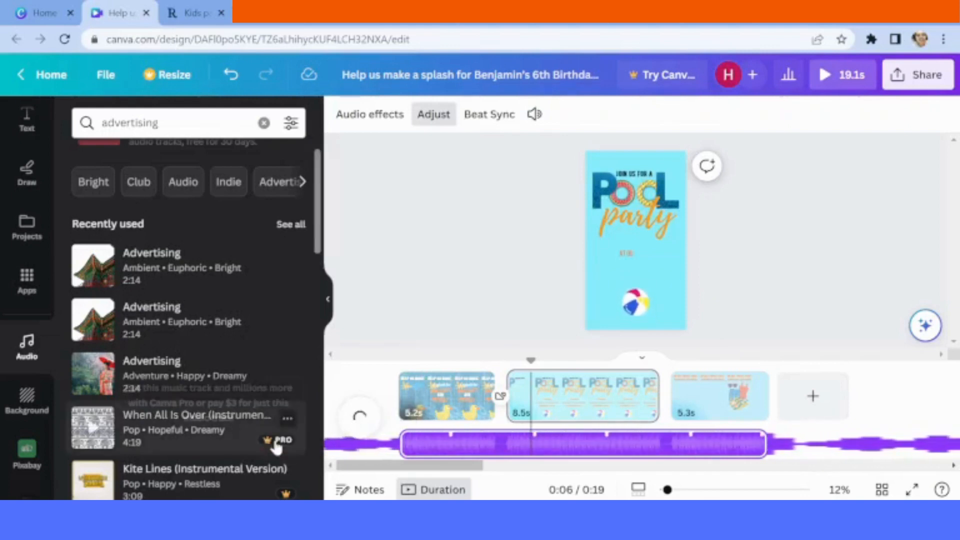
pyautogui.click(353, 374)
pyautogui.moveTo(533, 359); pyautogui.dragTo(397, 360)
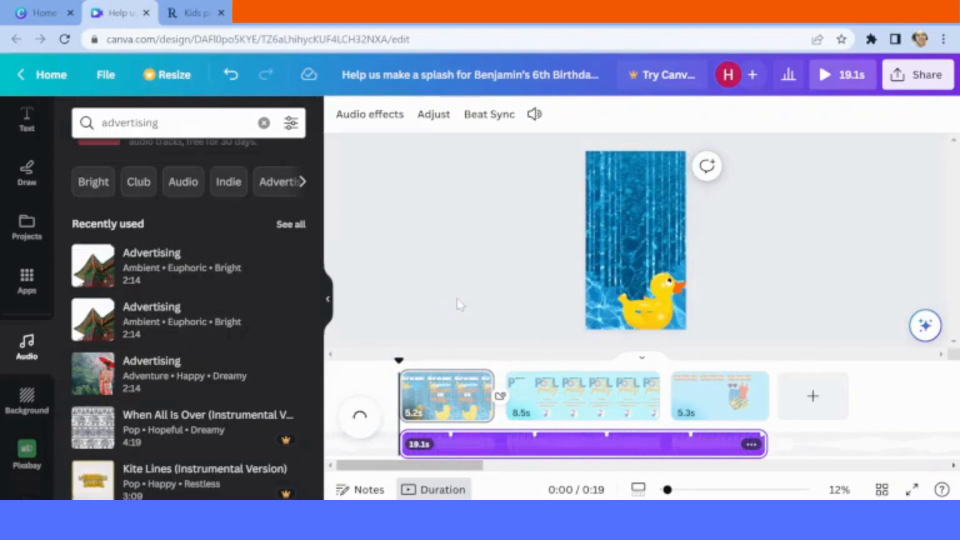
# Preview the whole video invitation with its music, and close the preview
pyautogui.click(437, 395)
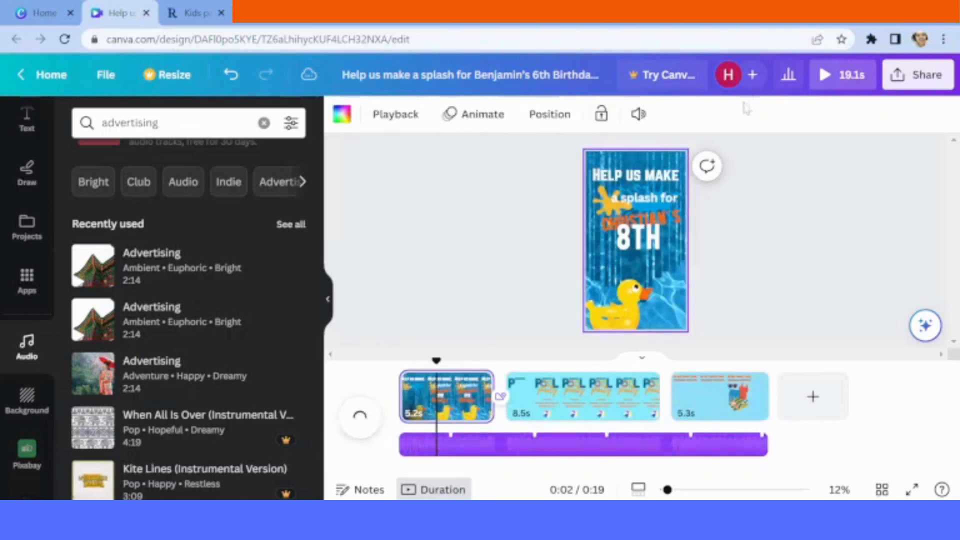
pyautogui.click(825, 80)
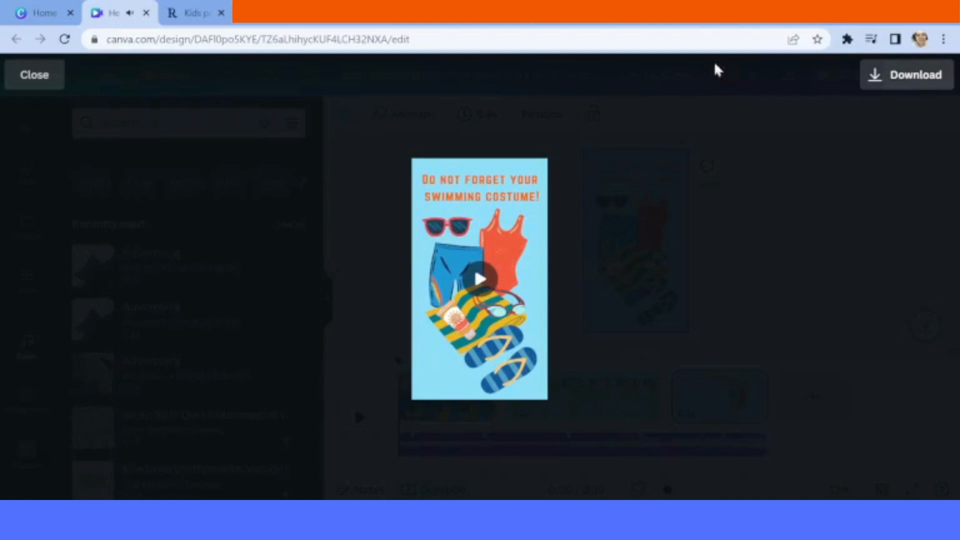
pyautogui.click(43, 82)
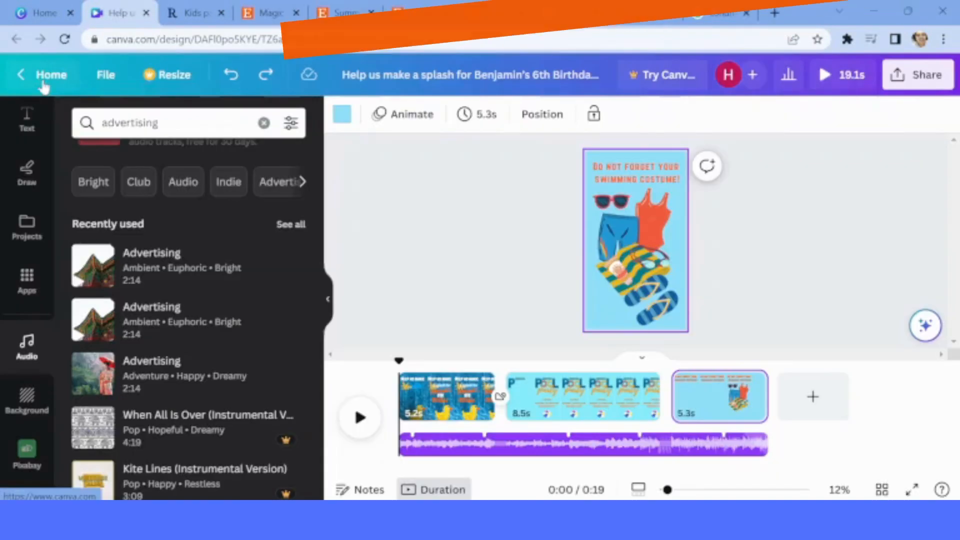